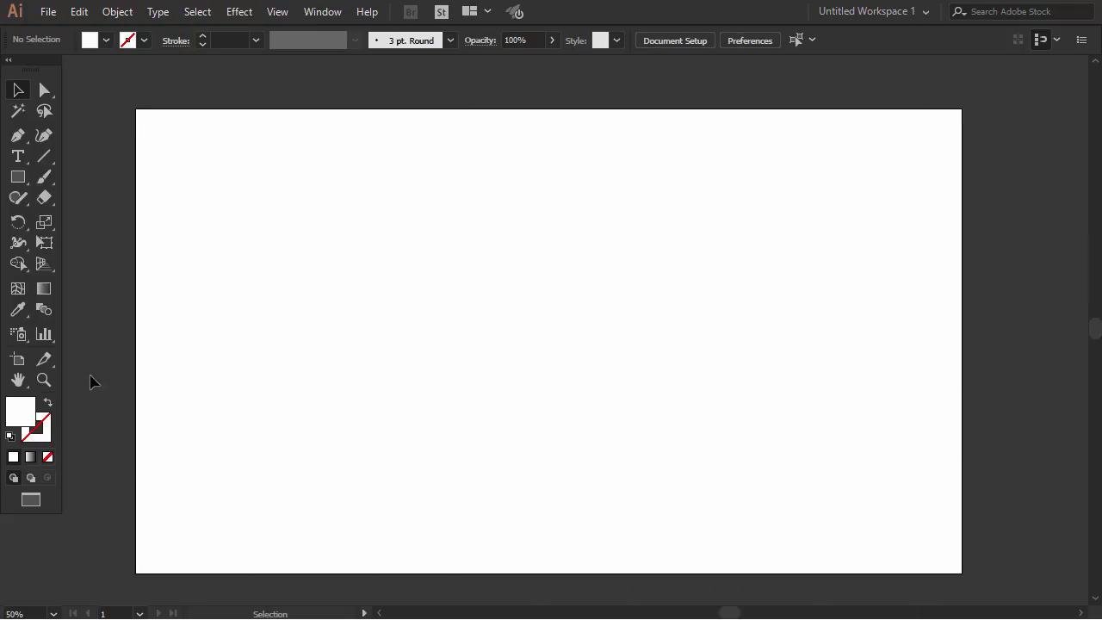
# - Set the fill colour to dark purple 2B0D35 in the Color Picker
pyautogui.doubleClick(24, 416)
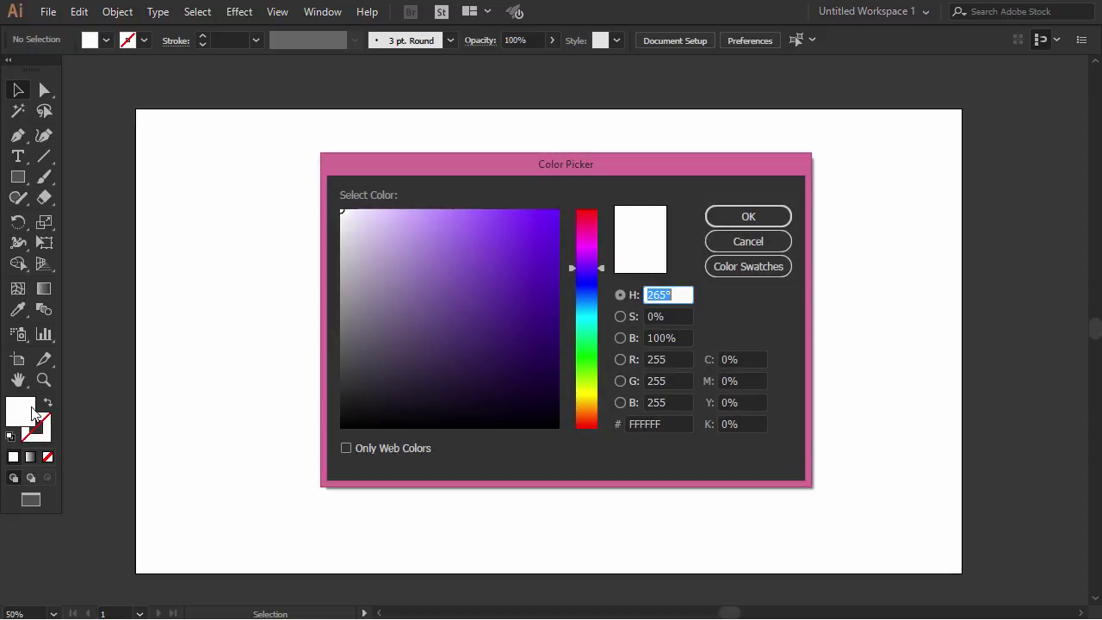
pyautogui.moveTo(592, 272)
pyautogui.mouseDown()
pyautogui.moveTo(598, 232)
pyautogui.moveTo(595, 260)
pyautogui.mouseUp()
pyautogui.moveTo(502, 342)
pyautogui.mouseDown()
pyautogui.moveTo(507, 385)
pyautogui.moveTo(545, 402)
pyautogui.mouseUp()
pyautogui.click(729, 216)
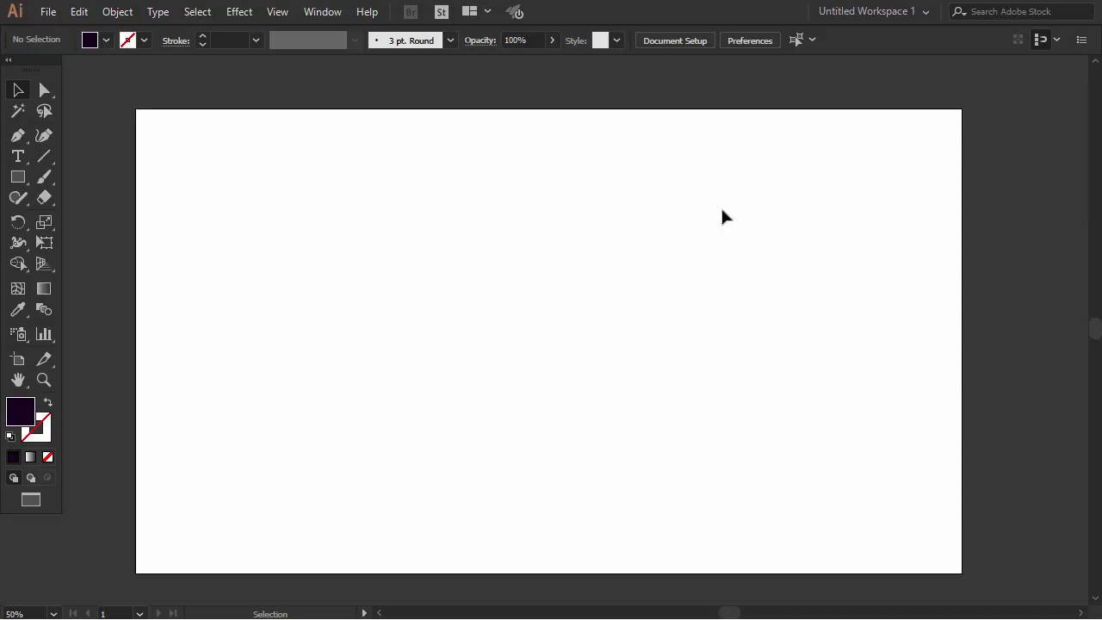
# - Draw a rectangle with the Rectangle tool covering the entire artboard
pyautogui.click(18, 177)
pyautogui.click(19, 177)
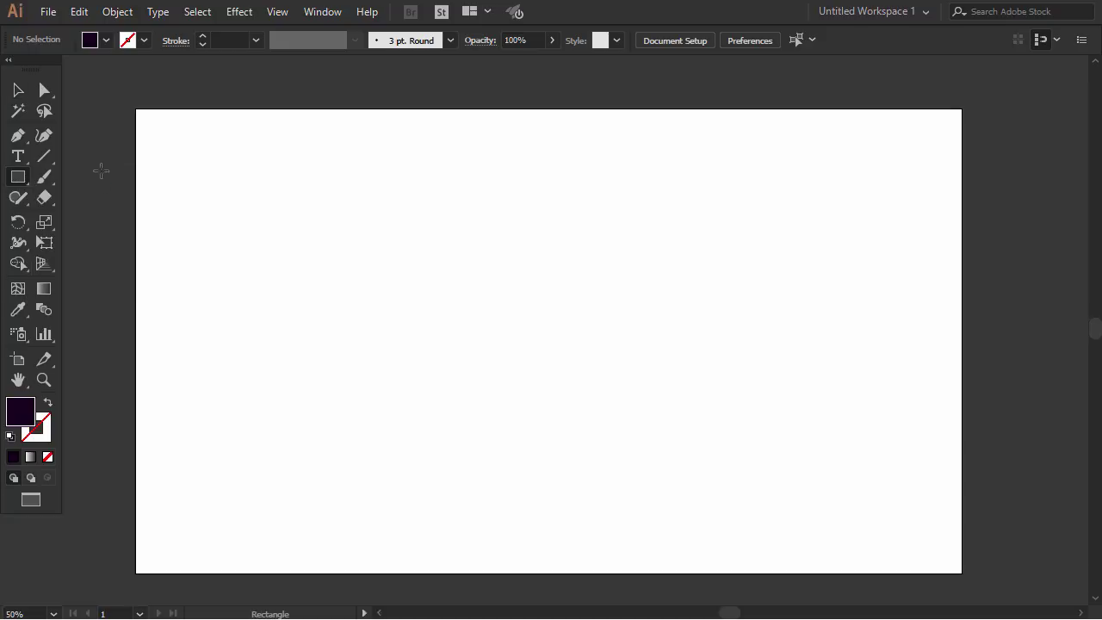
pyautogui.moveTo(136, 109); pyautogui.dragTo(962, 572)
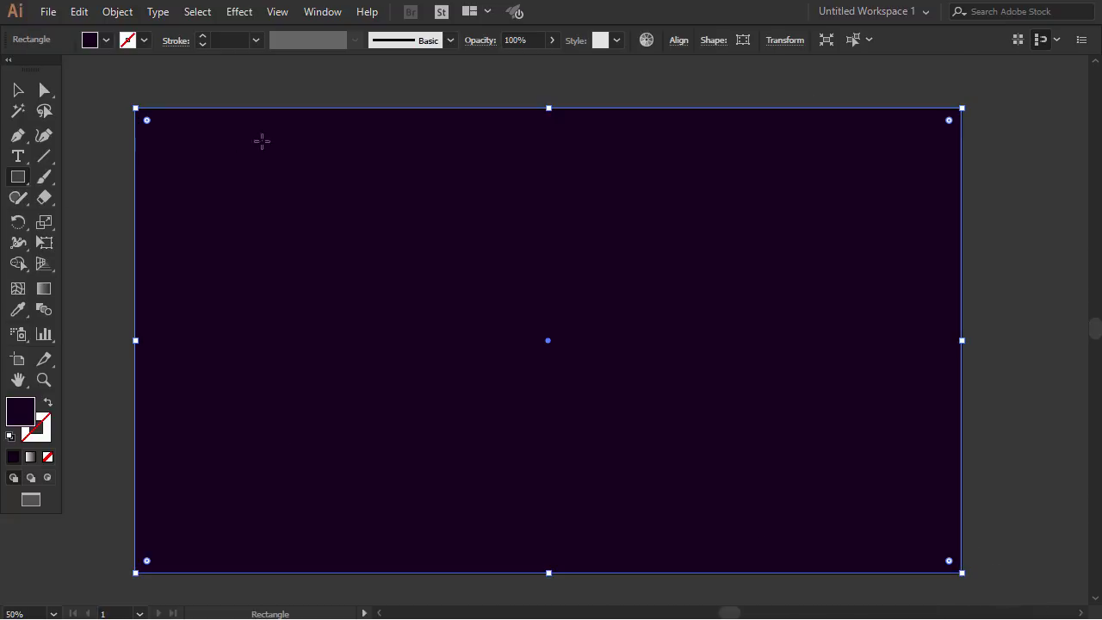
# - Lock the background rectangle with Object > Lock > Selection
pyautogui.click(117, 11)
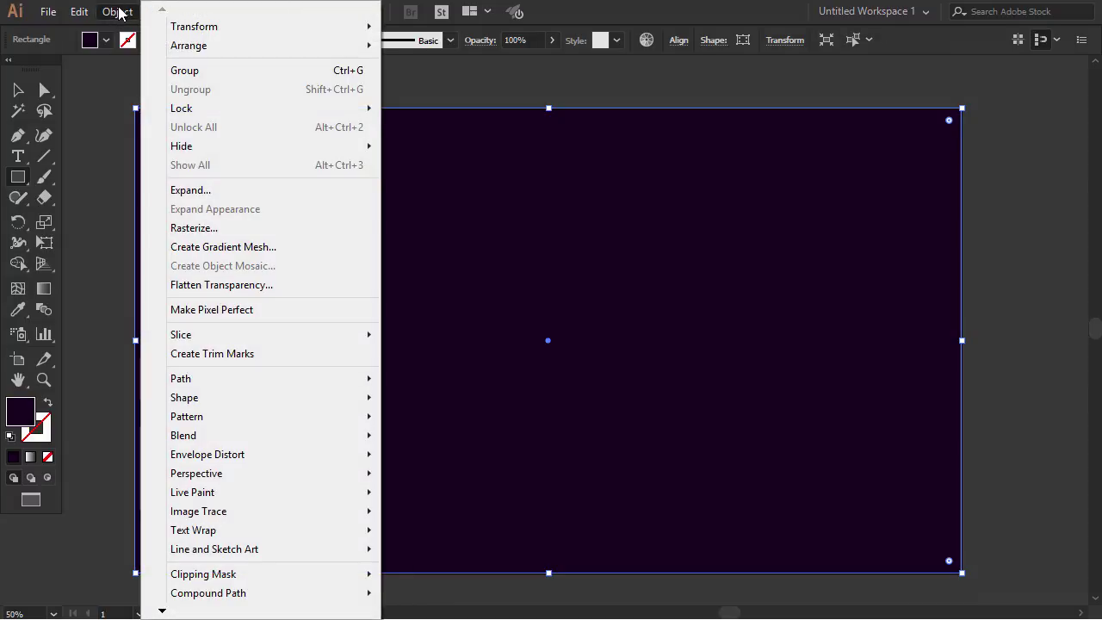
pyautogui.moveTo(176, 113)
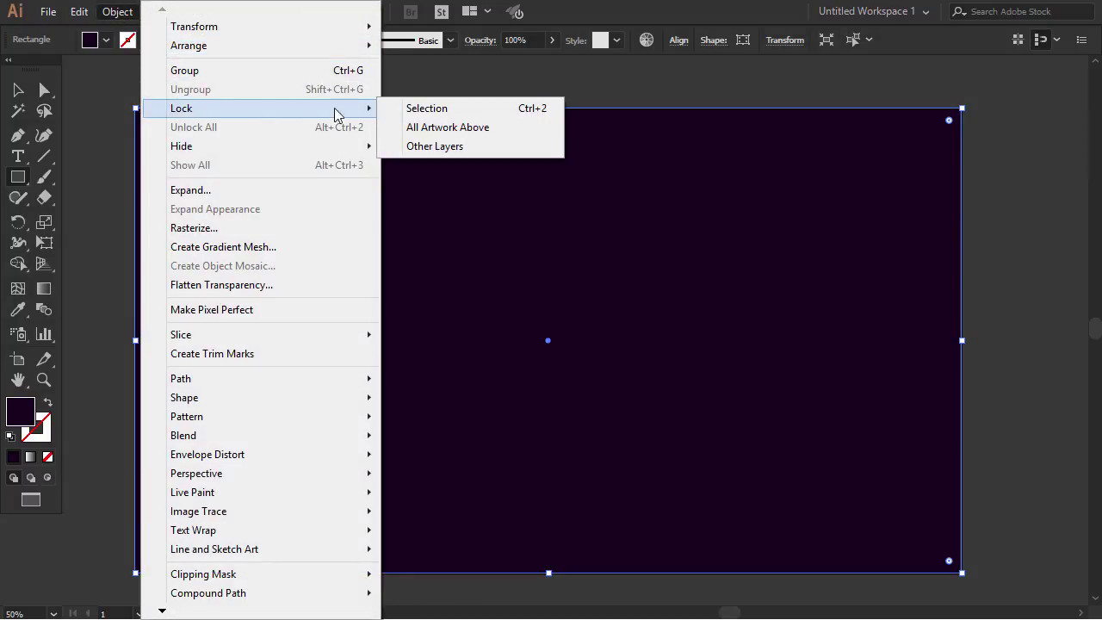
pyautogui.click(427, 110)
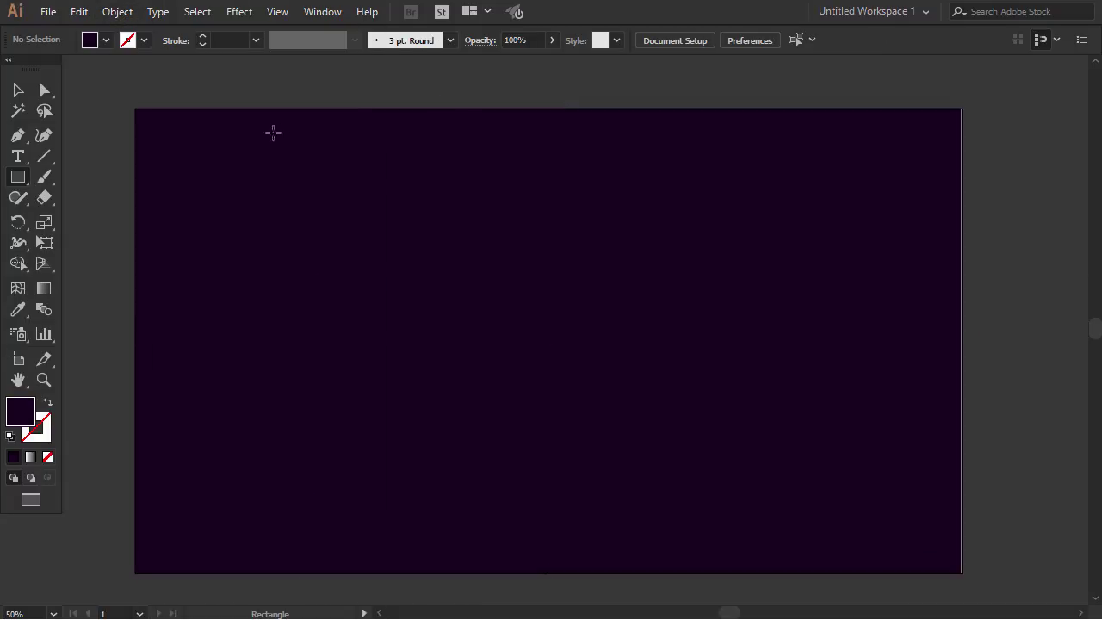
# - Zoom in on the artboard and return to the Selection tool
pyautogui.click(43, 382)
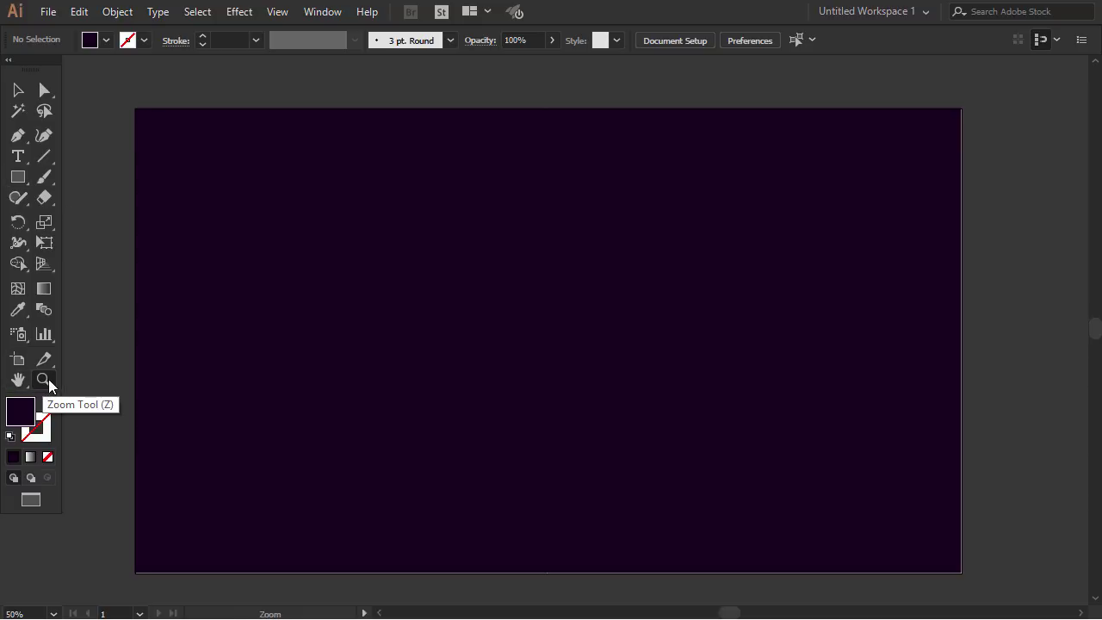
pyautogui.click(548, 321)
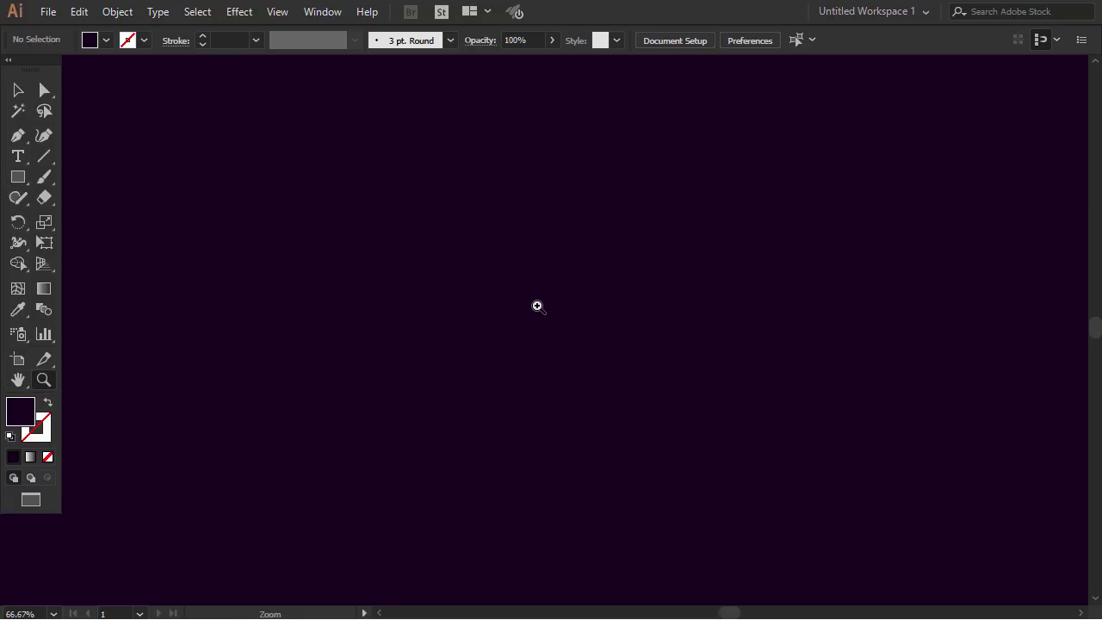
pyautogui.click(18, 90)
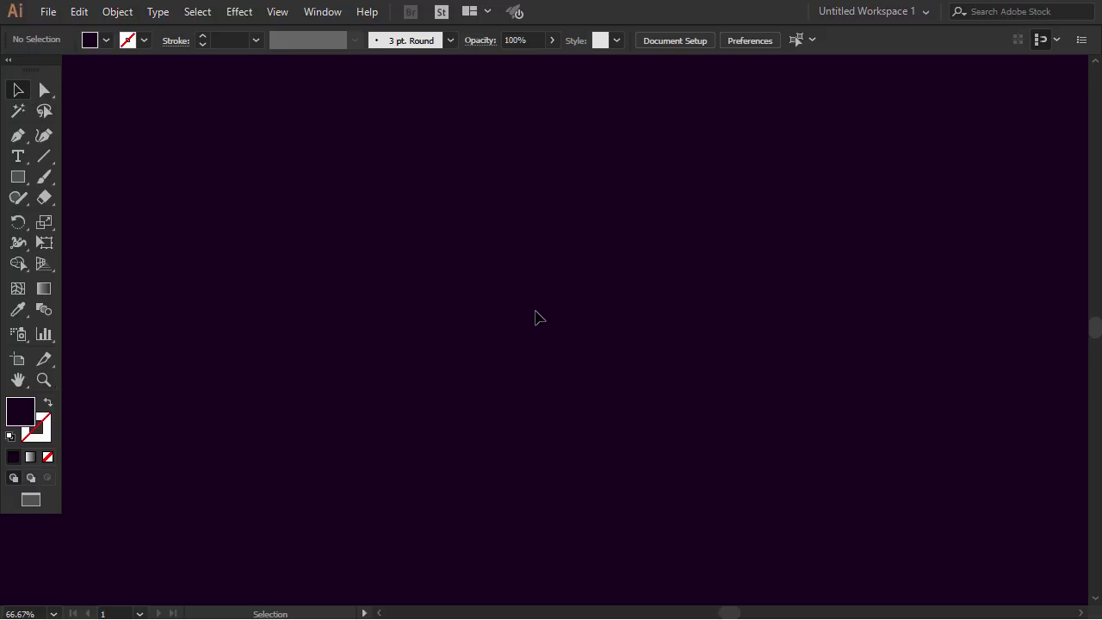
# - Look through the Window menu's panel list and close it without changes
pyautogui.press('.')
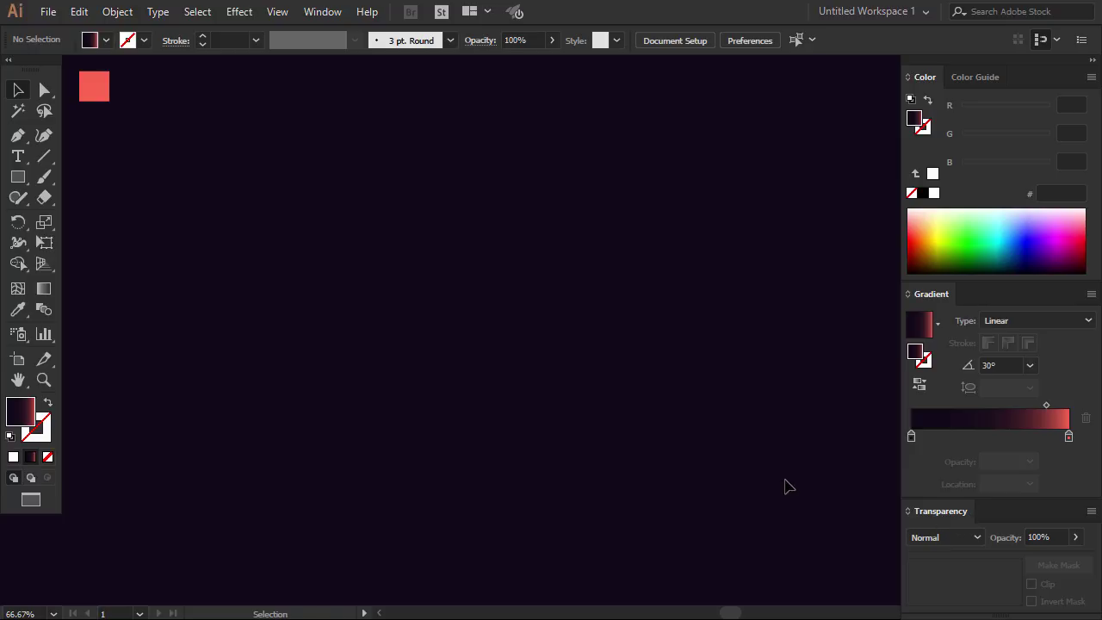
pyautogui.click(324, 12)
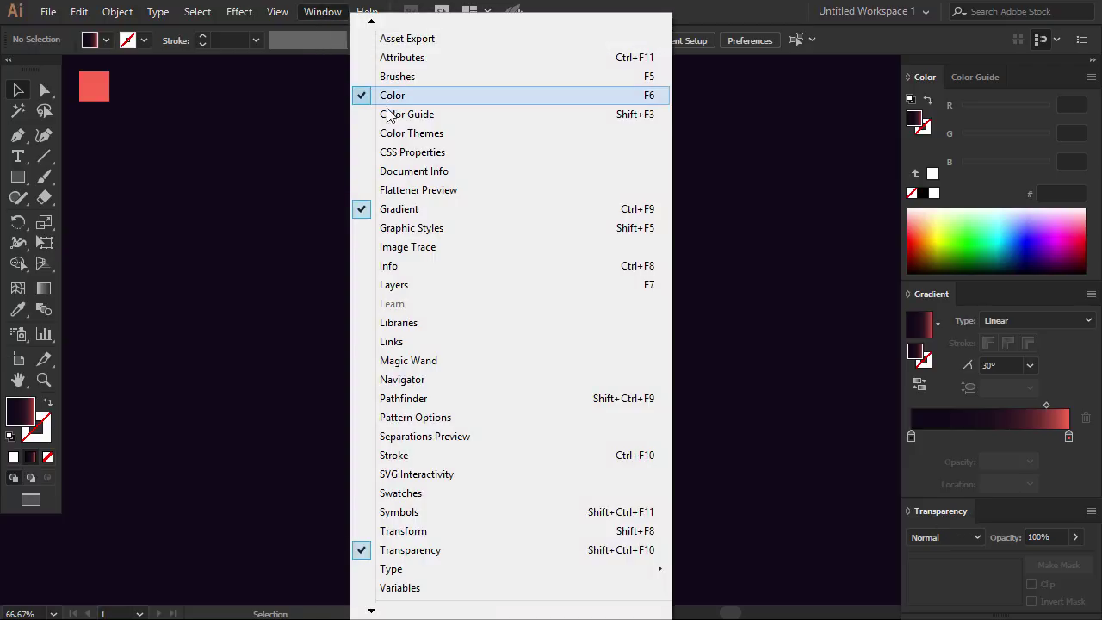
pyautogui.click(287, 261)
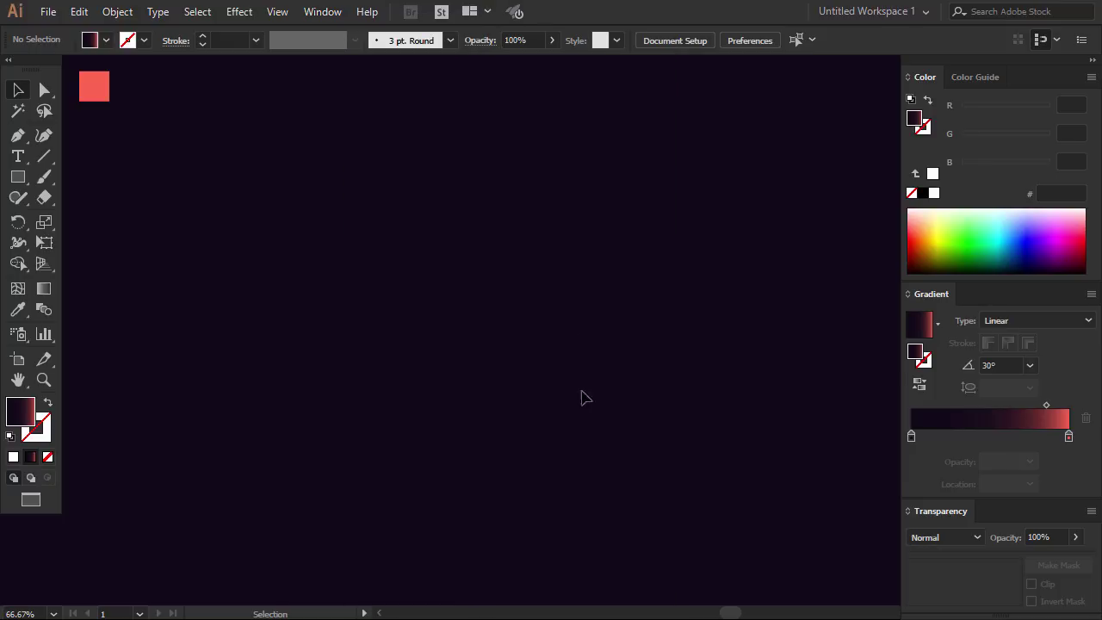
# - Type a letter M and enlarge it to about 492 pt on the background
pyautogui.click(19, 158)
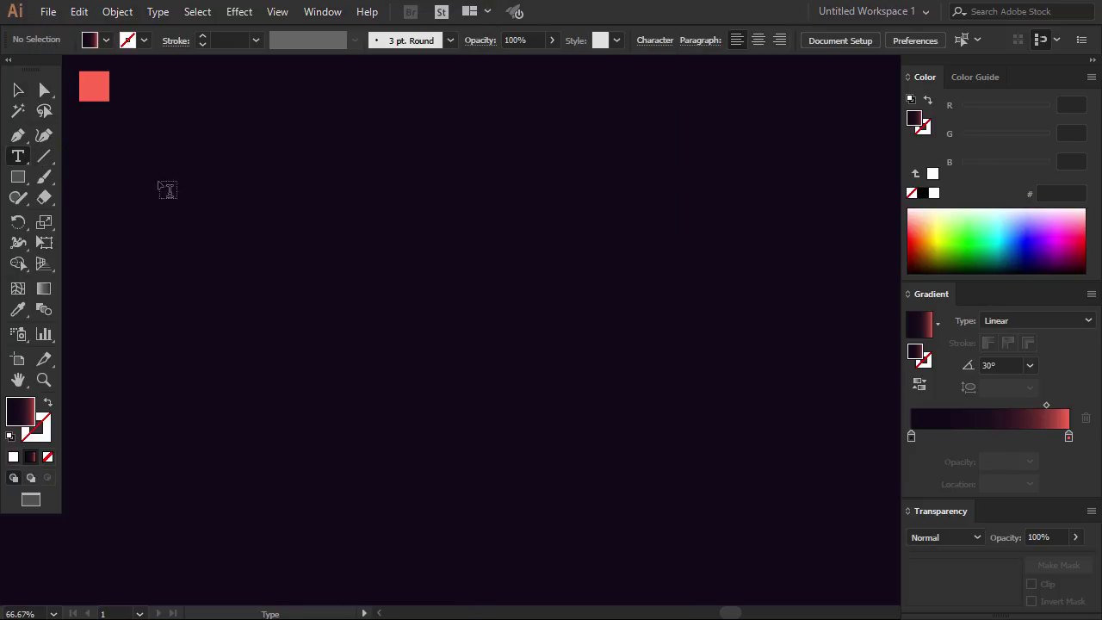
pyautogui.click(389, 244)
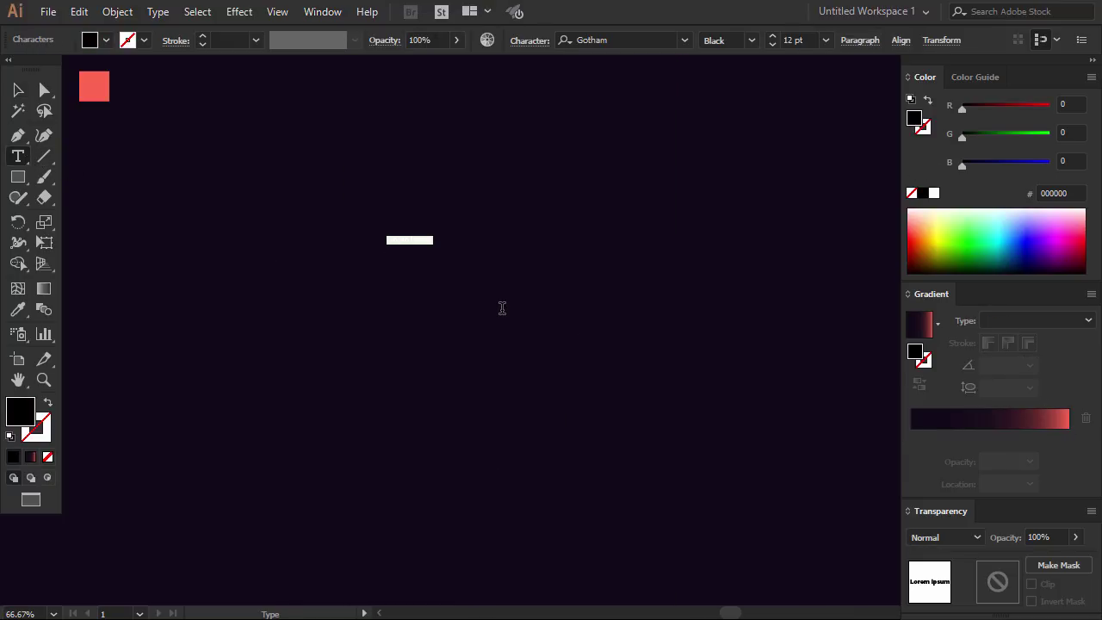
pyautogui.write('M')
pyautogui.click(17, 90)
pyautogui.moveTo(402, 251); pyautogui.dragTo(615, 489)
pyautogui.moveTo(602, 399); pyautogui.dragTo(520, 302)
pyautogui.moveTo(533, 392); pyautogui.dragTo(638, 534)
pyautogui.moveTo(603, 418); pyautogui.dragTo(584, 381)
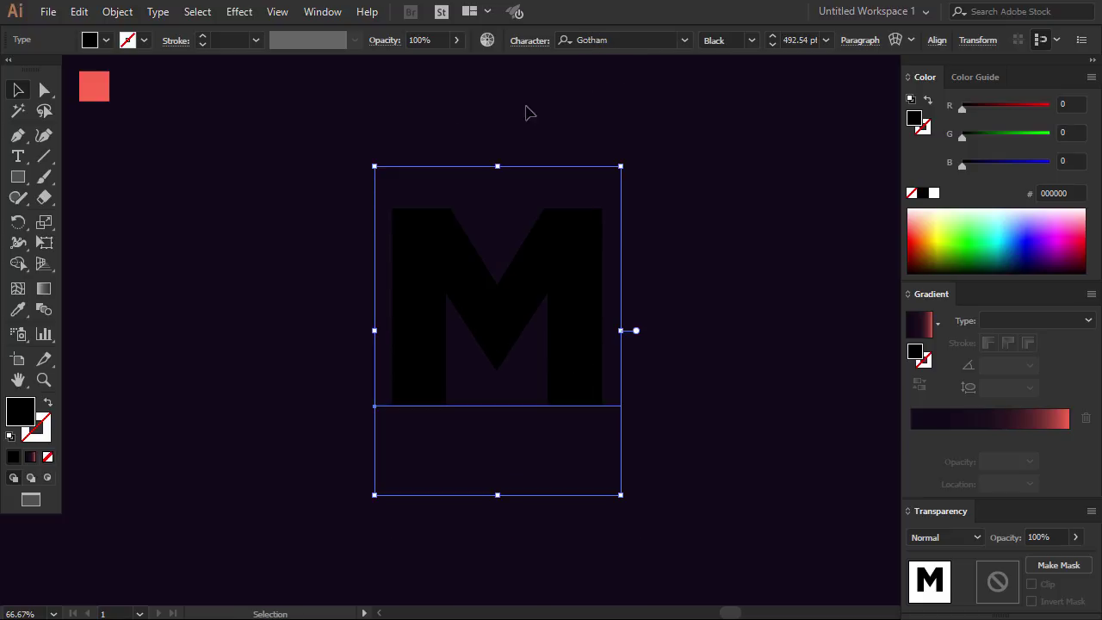
# - Sample coral #FE6953 onto the M, convert it to outlines, and move it left
pyautogui.click(18, 310)
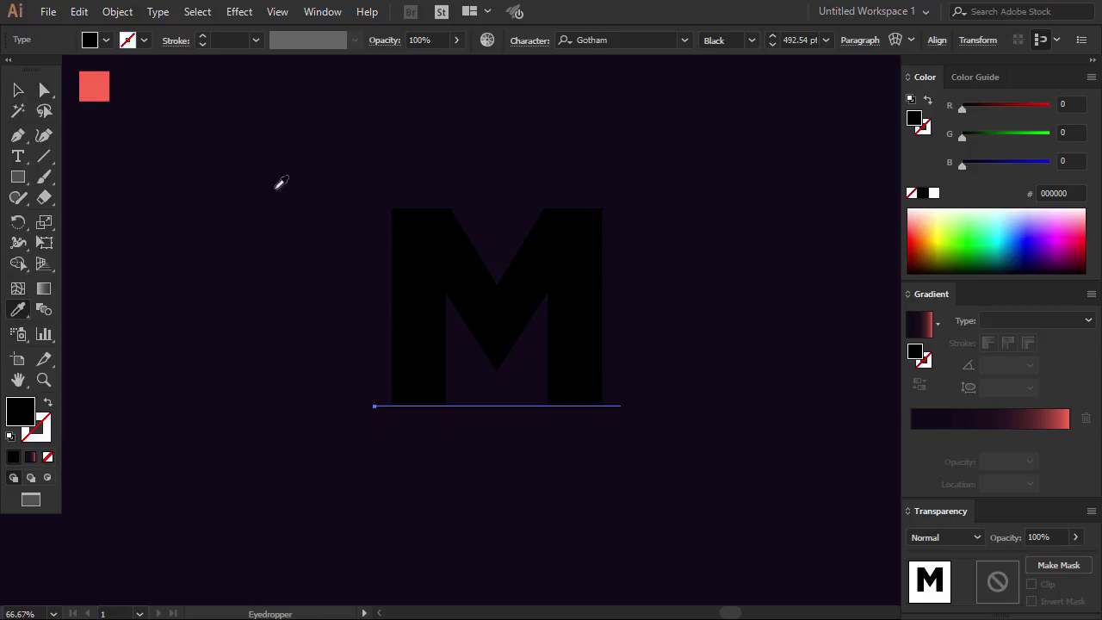
pyautogui.click(100, 89)
pyautogui.click(19, 90)
pyautogui.rightClick(507, 315)
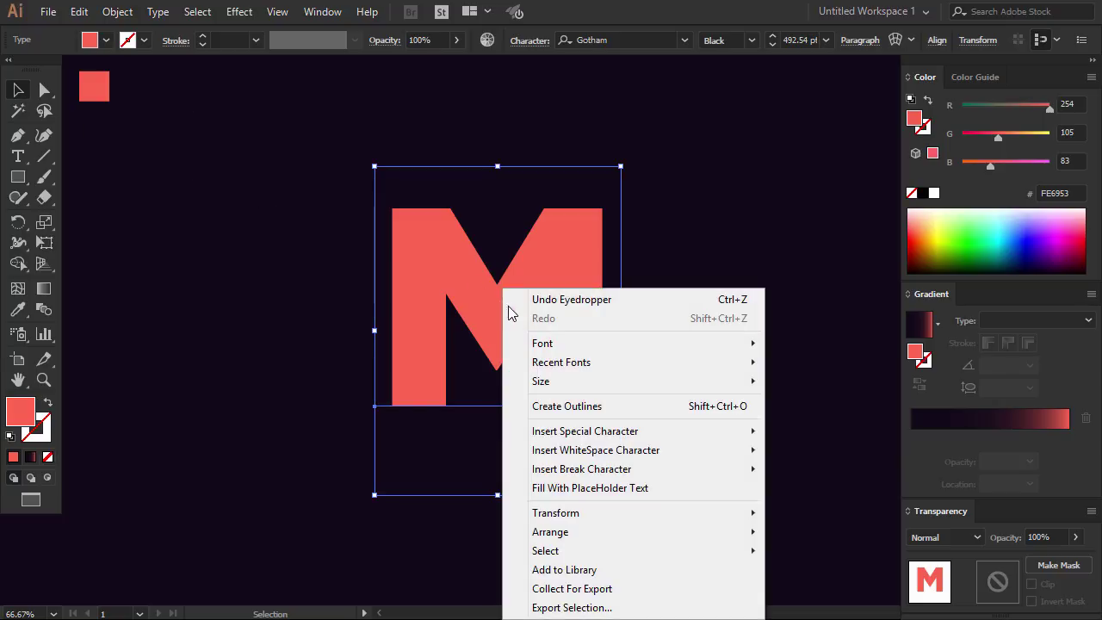
pyautogui.click(583, 412)
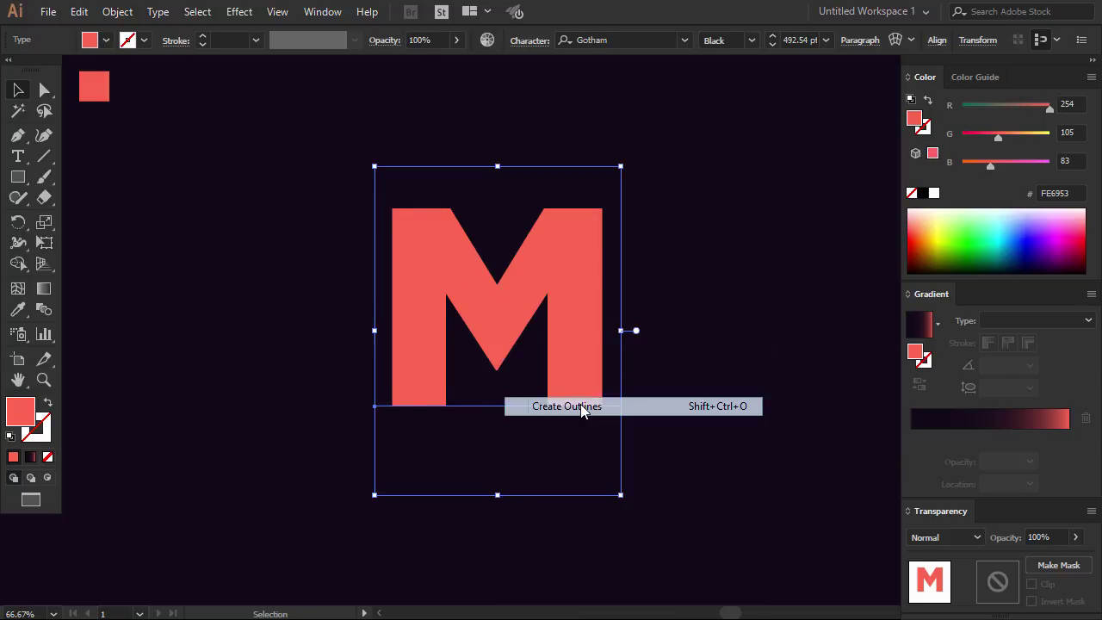
pyautogui.moveTo(575, 353); pyautogui.dragTo(478, 361)
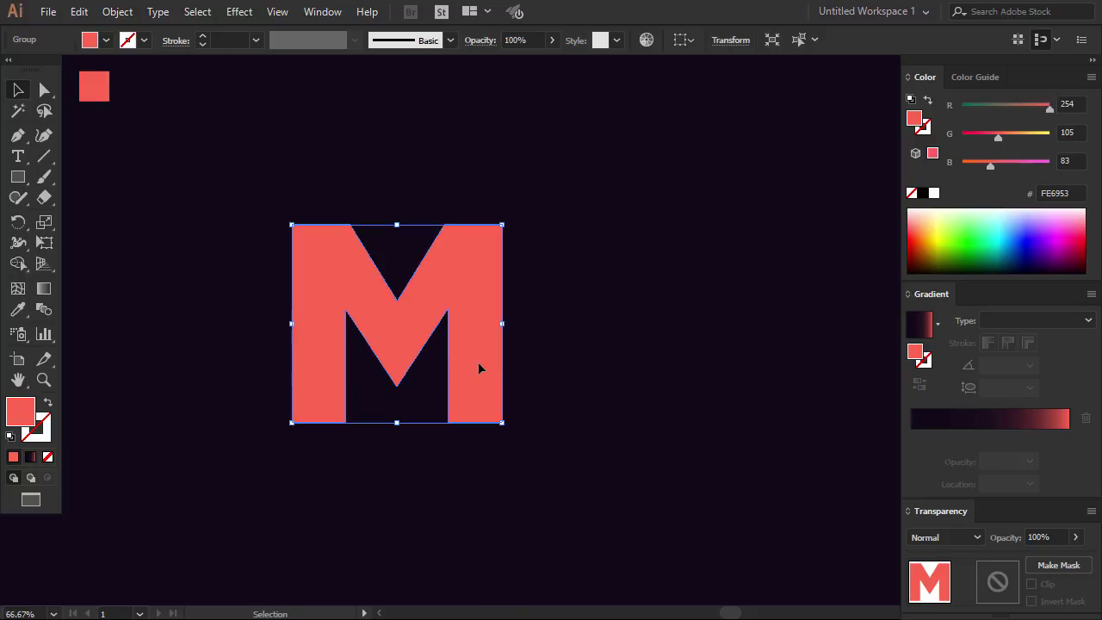
# - Apply Effect > 3D > Extrude & Bevel to the M with preview on
pyautogui.click(246, 14)
pyautogui.moveTo(297, 112)
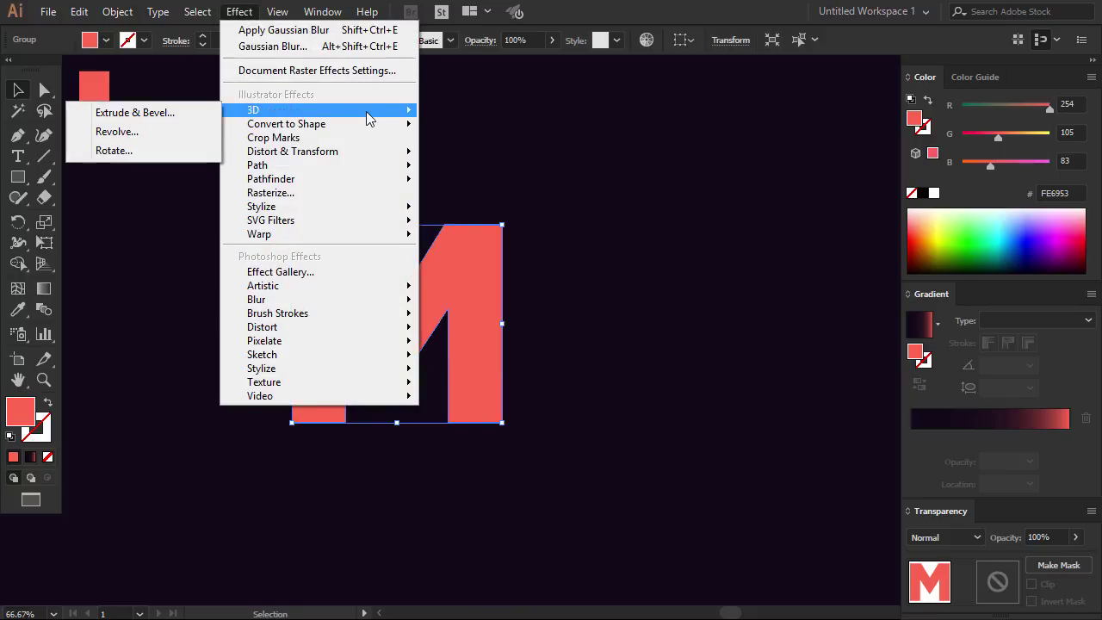
pyautogui.click(166, 111)
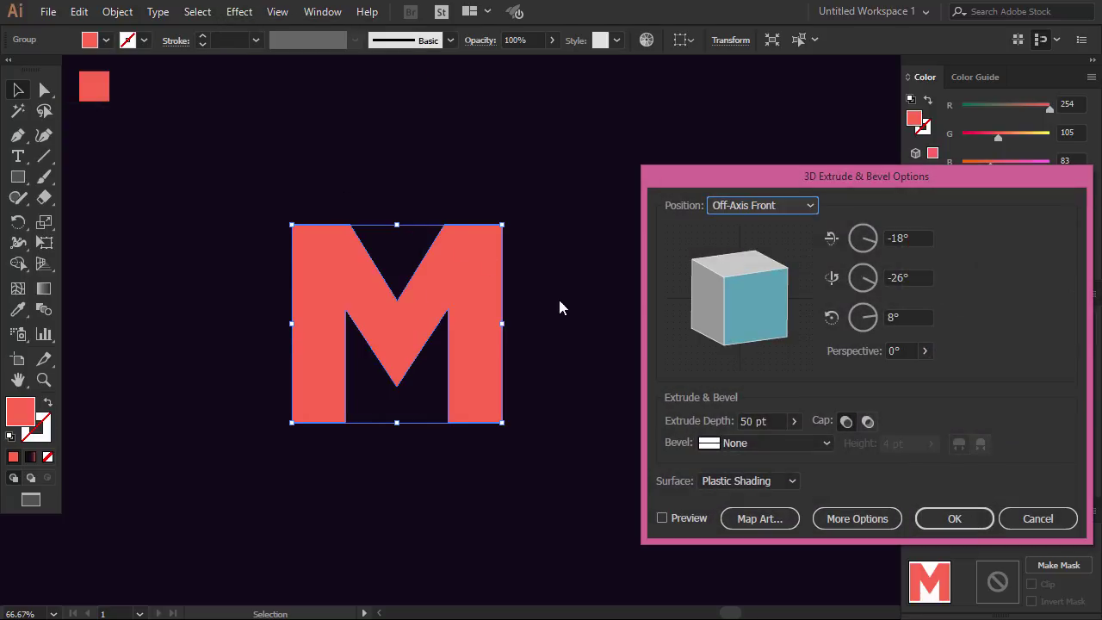
pyautogui.click(663, 517)
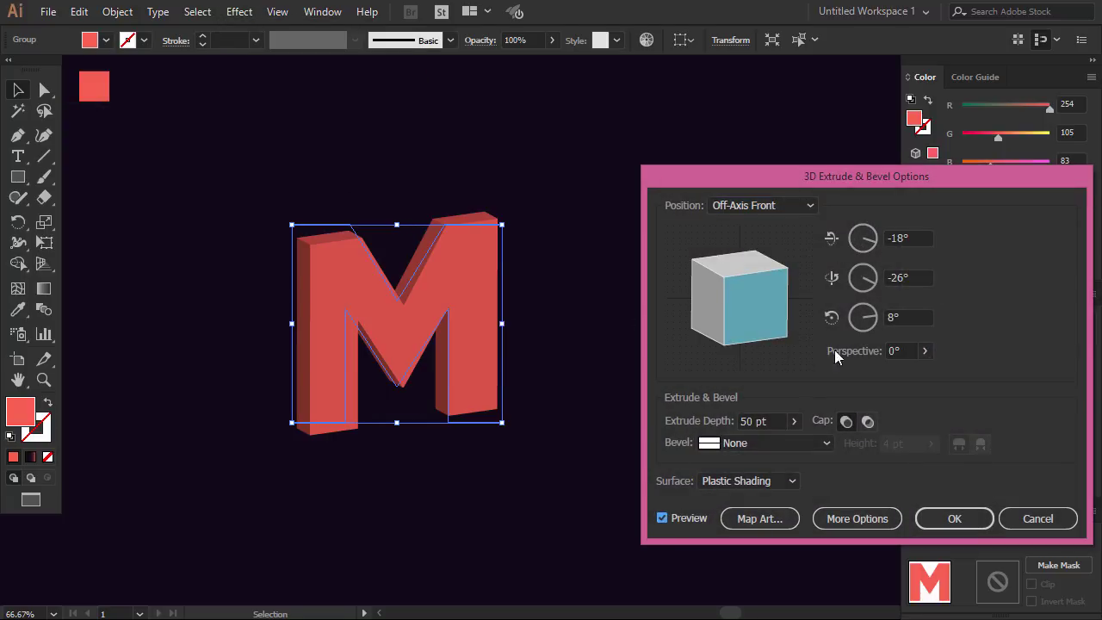
# - Set the 3D rotation angles to 20°, −25° and 0°
pyautogui.click(892, 318)
pyautogui.write('0')
pyautogui.click(902, 277)
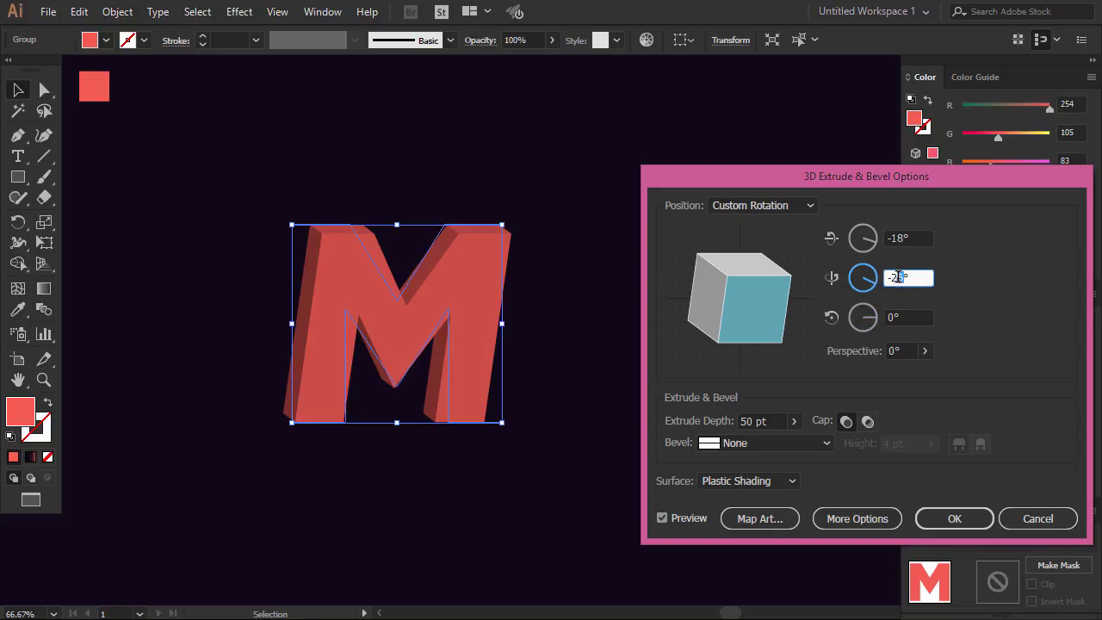
pyautogui.write('5')
pyautogui.click(908, 238)
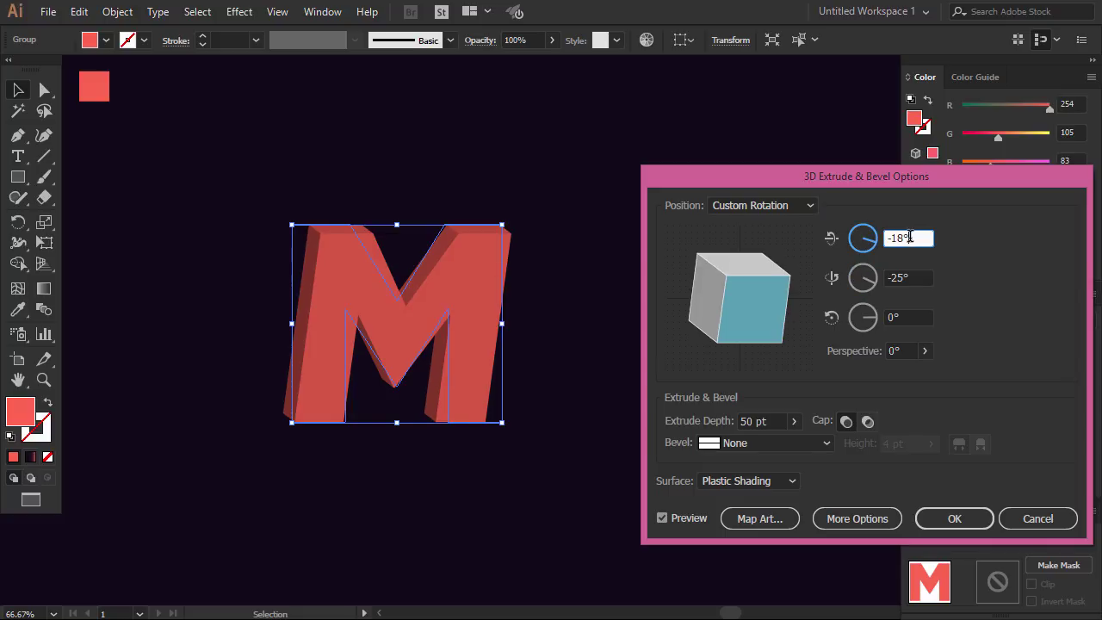
pyautogui.moveTo(902, 239); pyautogui.dragTo(853, 241)
pyautogui.write('20')
pyautogui.click(918, 276)
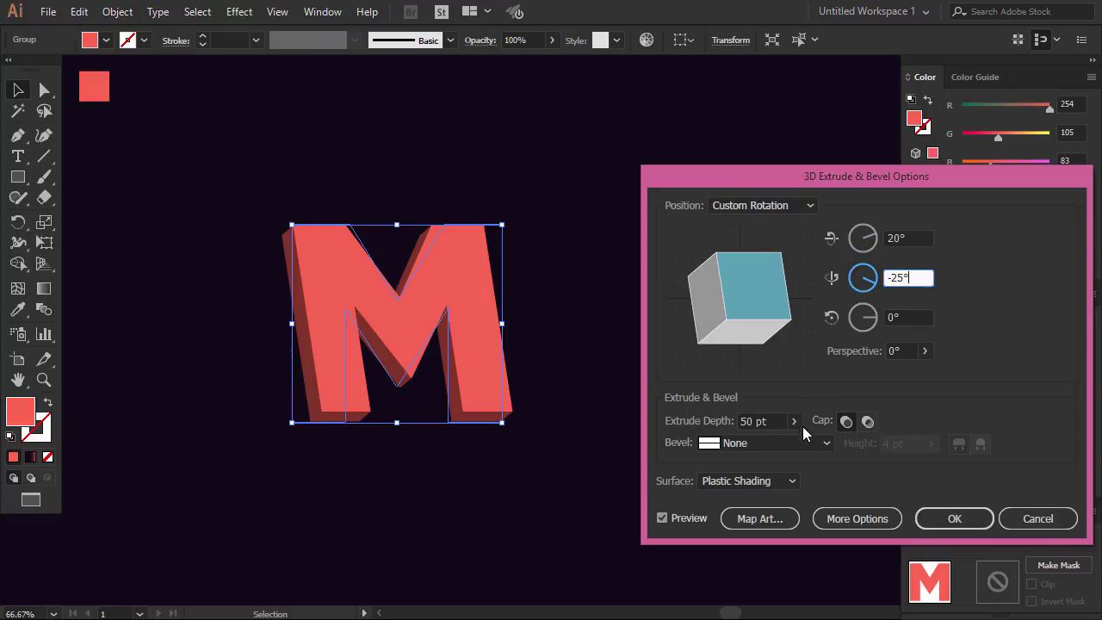
# - Raise the extrusion depth through 400 and 500 to 600 pt
pyautogui.doubleClick(753, 420)
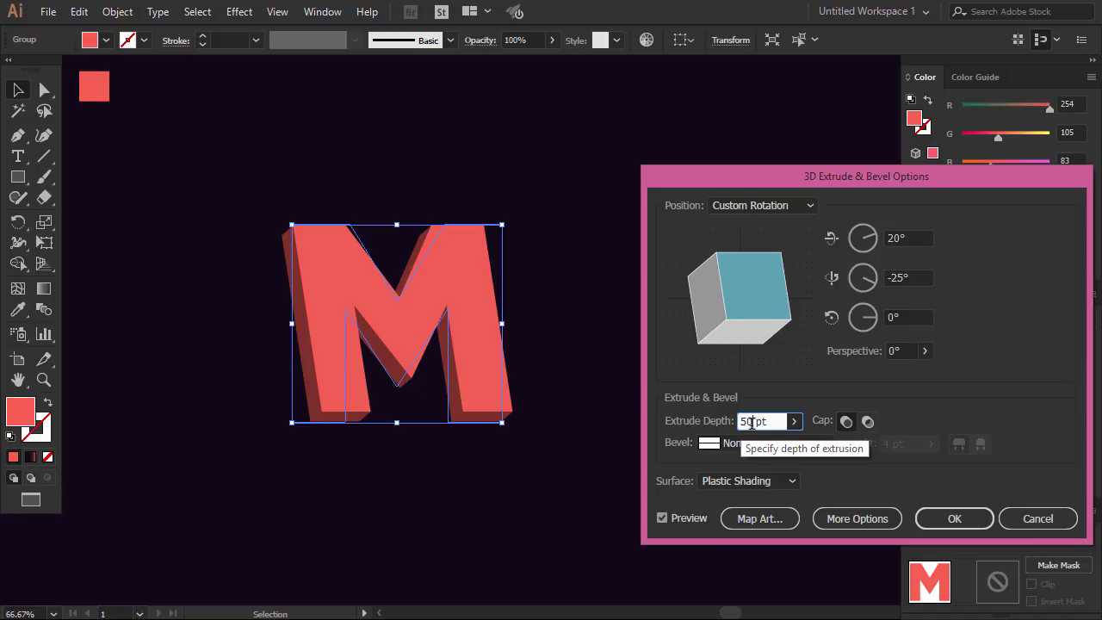
pyautogui.write('4000')
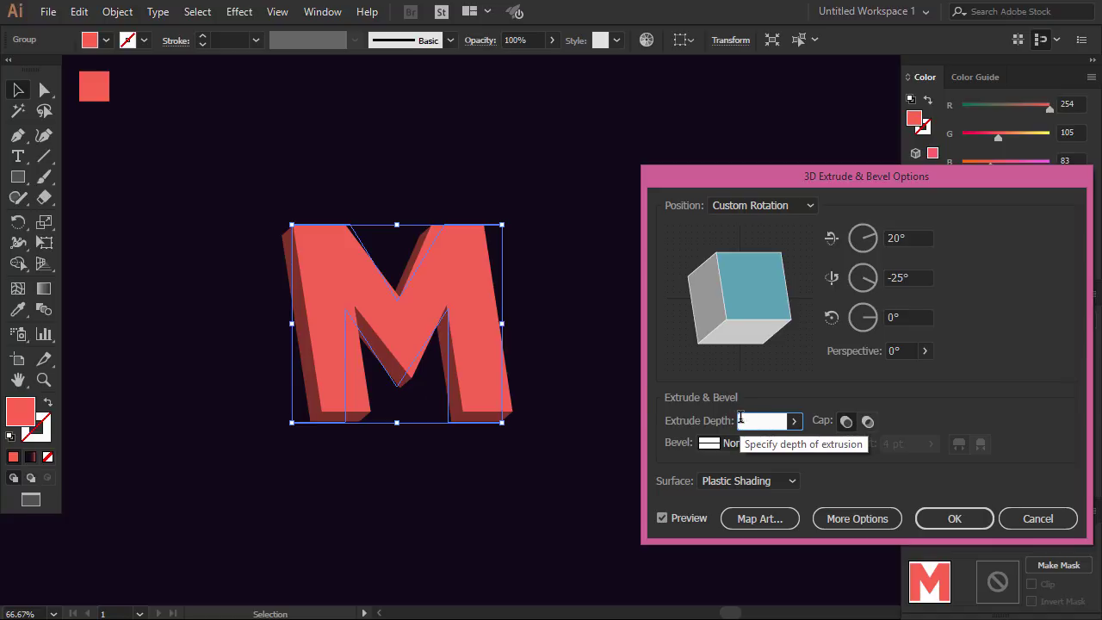
pyautogui.press('BackSpace')
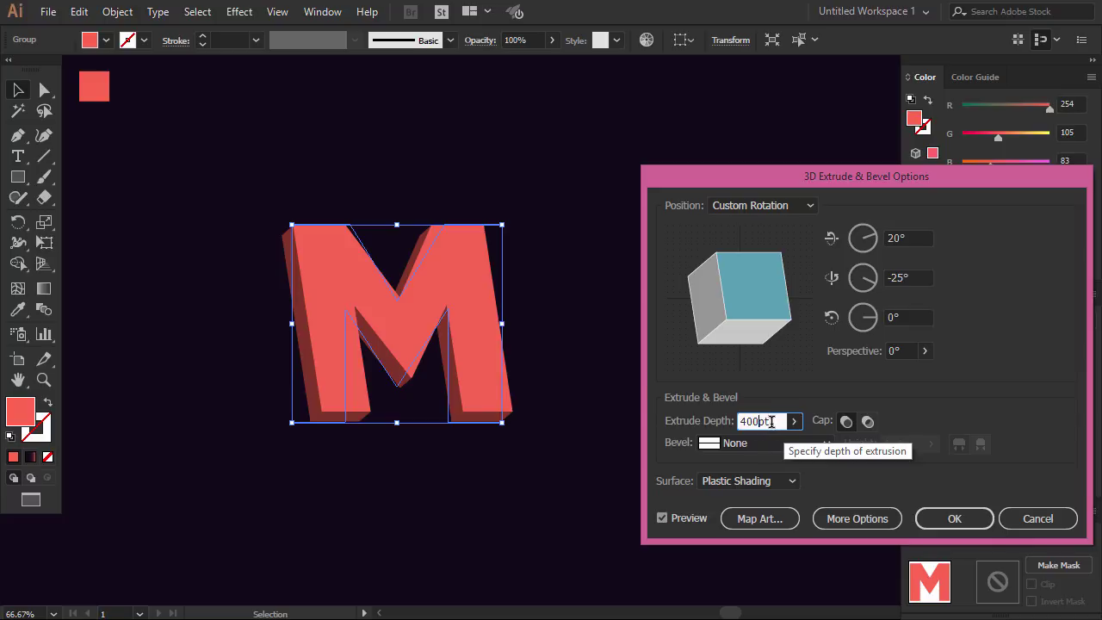
pyautogui.click(909, 317)
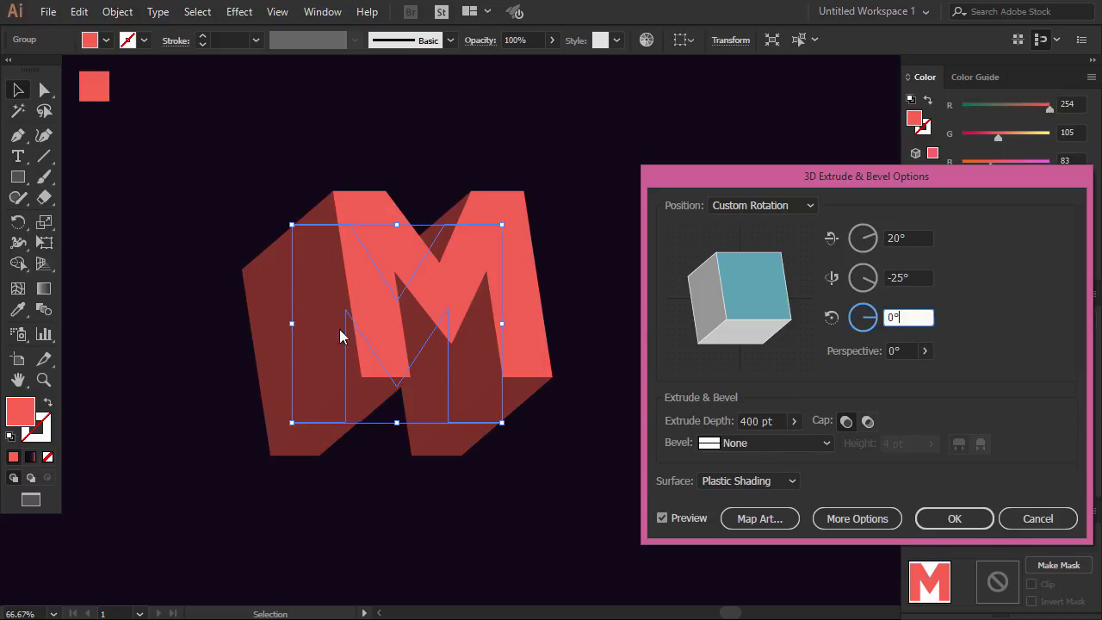
pyautogui.moveTo(756, 421); pyautogui.dragTo(743, 421)
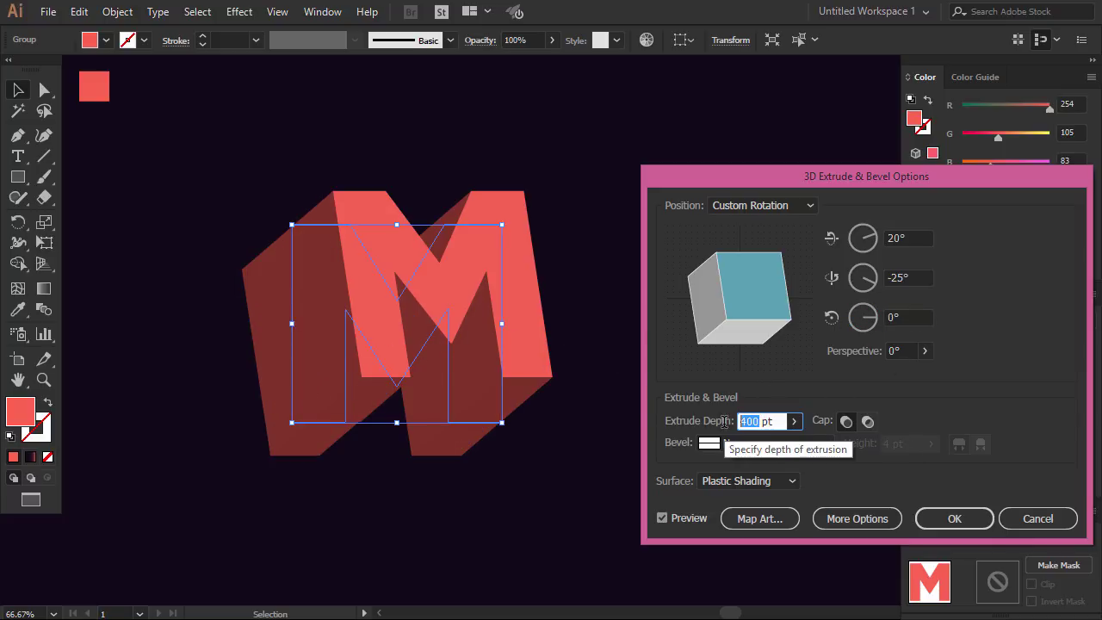
pyautogui.write('500')
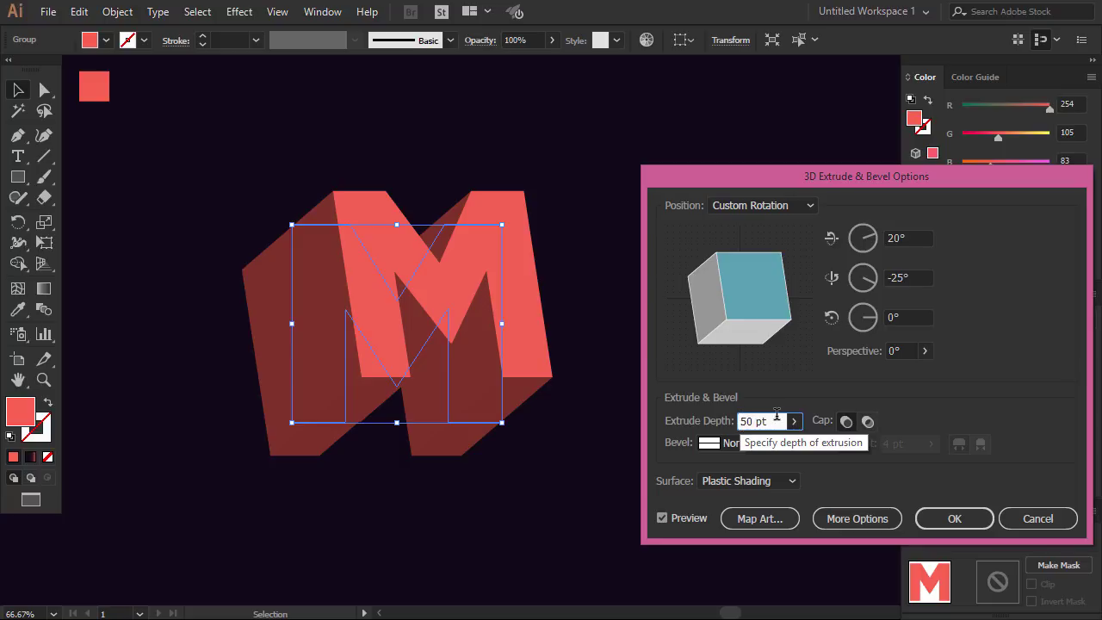
pyautogui.click(915, 318)
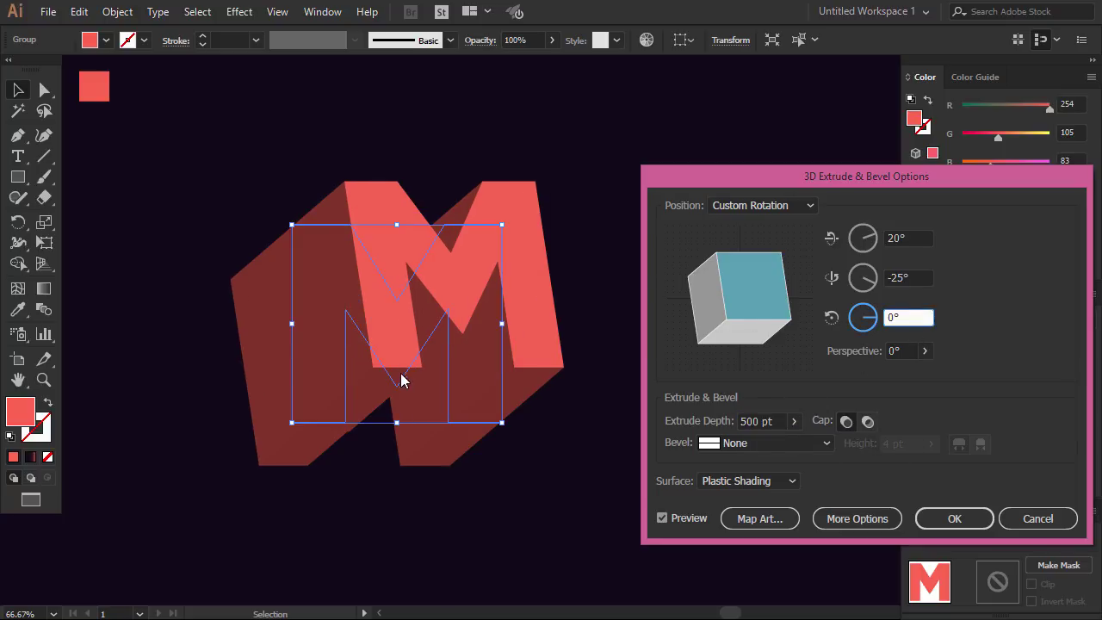
pyautogui.moveTo(753, 420); pyautogui.dragTo(740, 421)
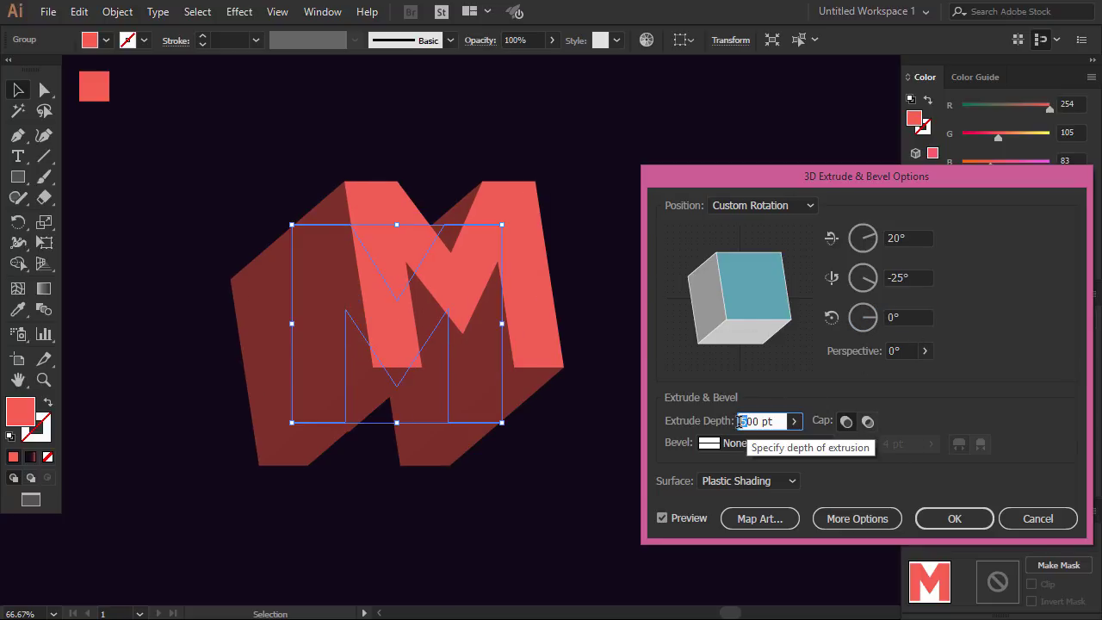
pyautogui.write('6')
pyautogui.click(915, 318)
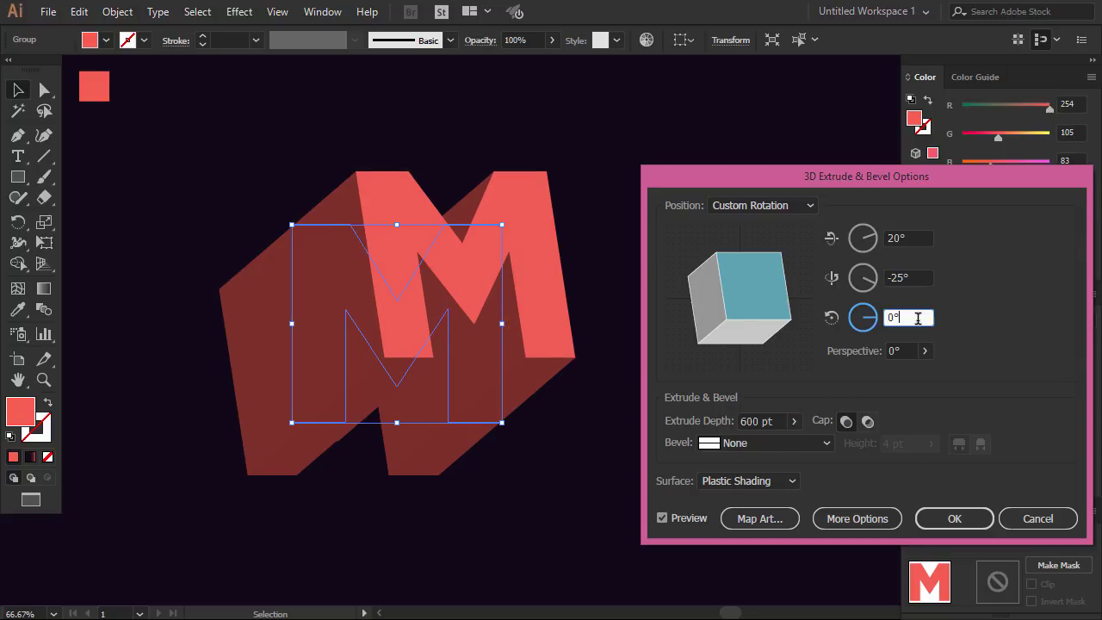
# - Confirm the 3D effect, nudge the M, and expand its appearance into shapes
pyautogui.click(956, 518)
pyautogui.moveTo(511, 353); pyautogui.dragTo(557, 364)
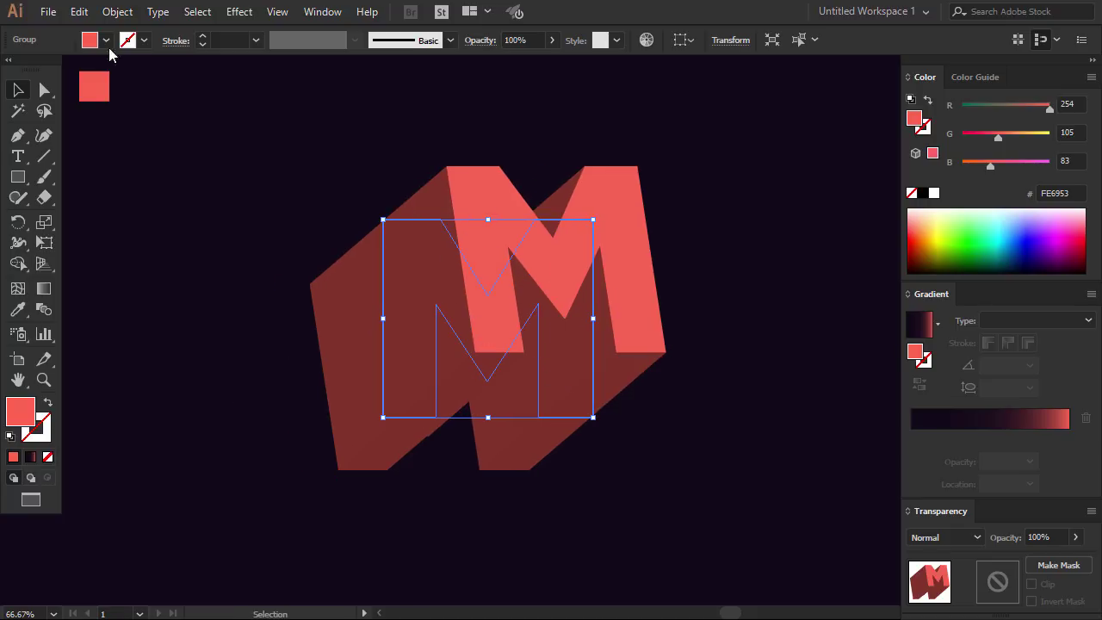
pyautogui.click(117, 11)
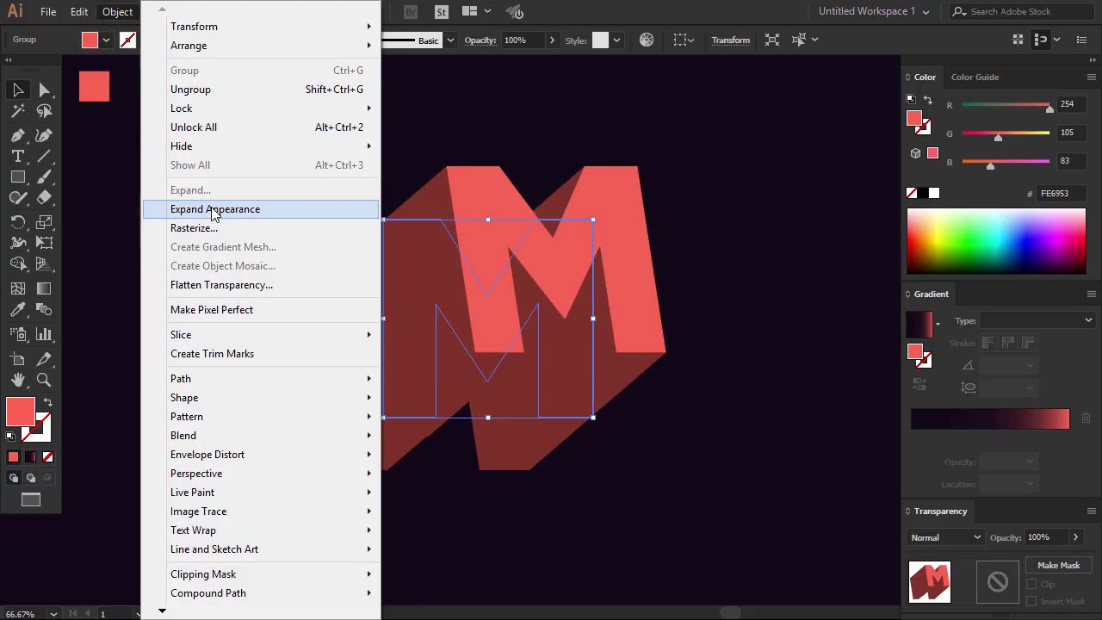
pyautogui.click(212, 209)
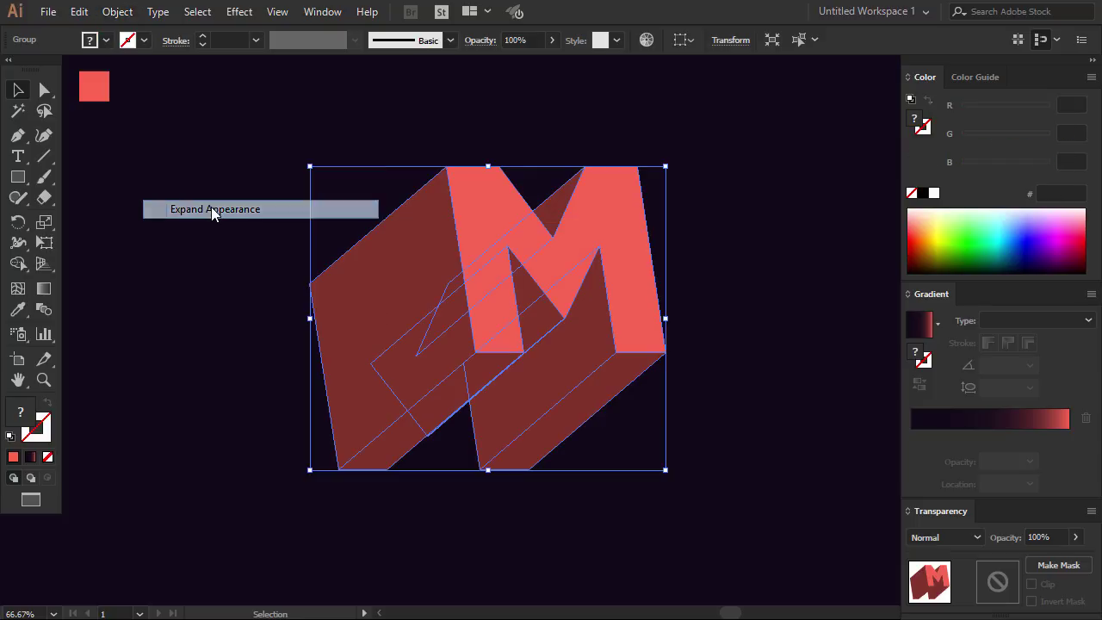
pyautogui.click(754, 256)
# - Cut the M's coral front face with Direct Selection and paste it in front
pyautogui.click(41, 91)
pyautogui.click(492, 215)
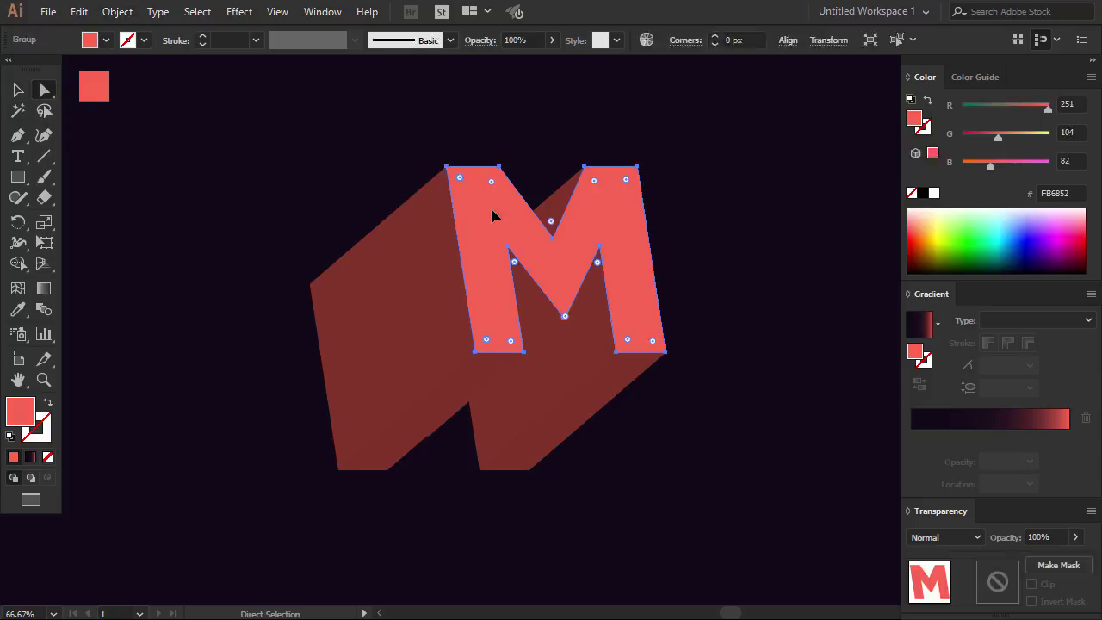
pyautogui.hotkey('ctrl', 'x')
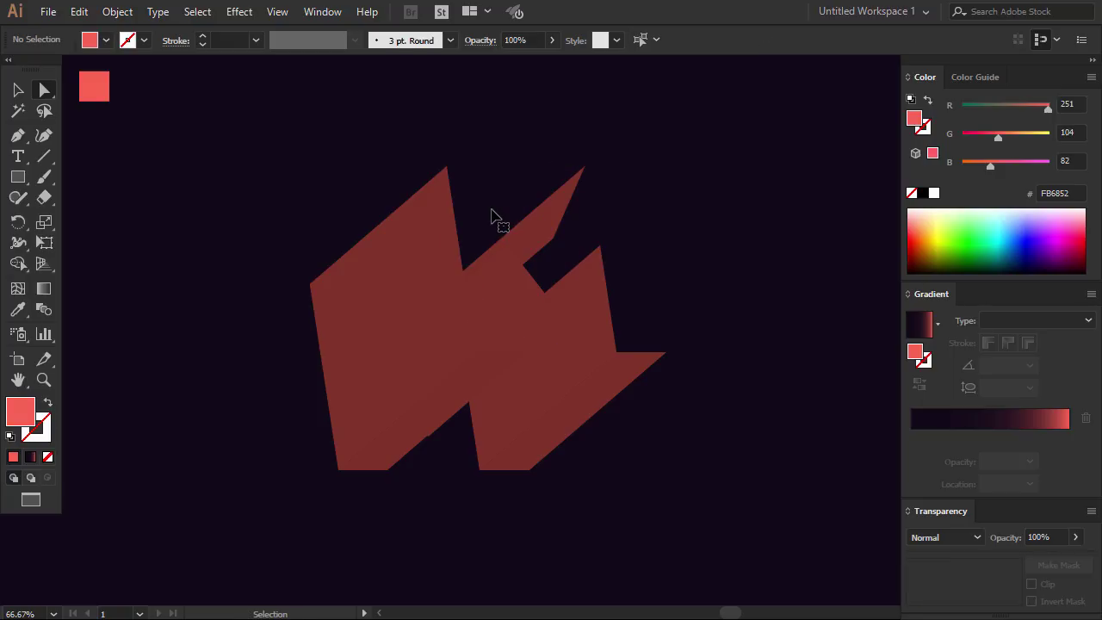
pyautogui.hotkey('ctrl', 'f')
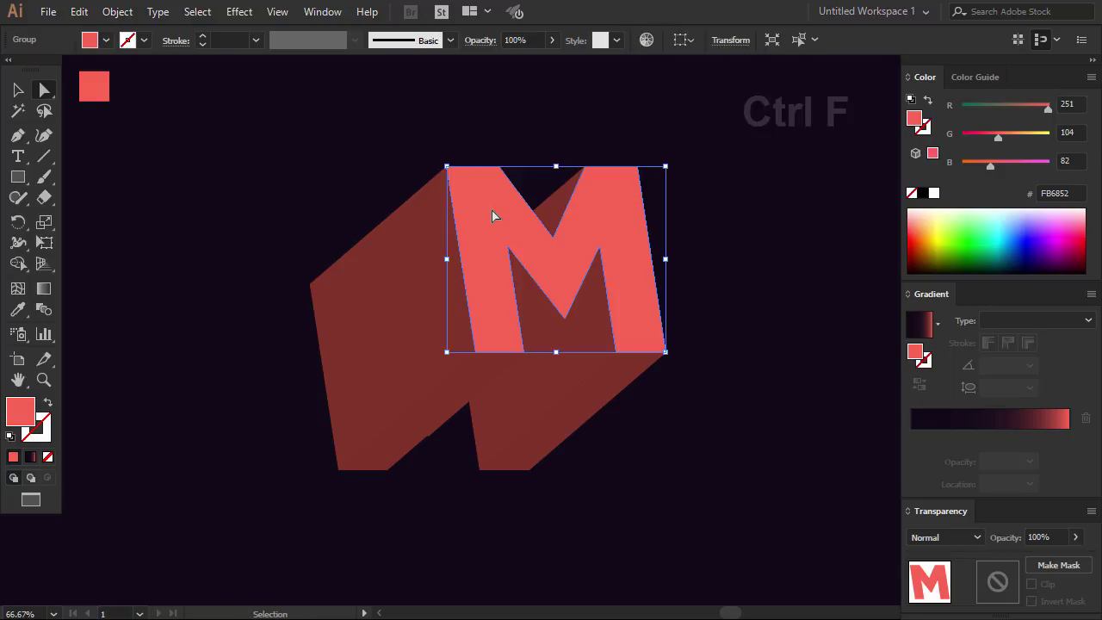
pyautogui.click(207, 270)
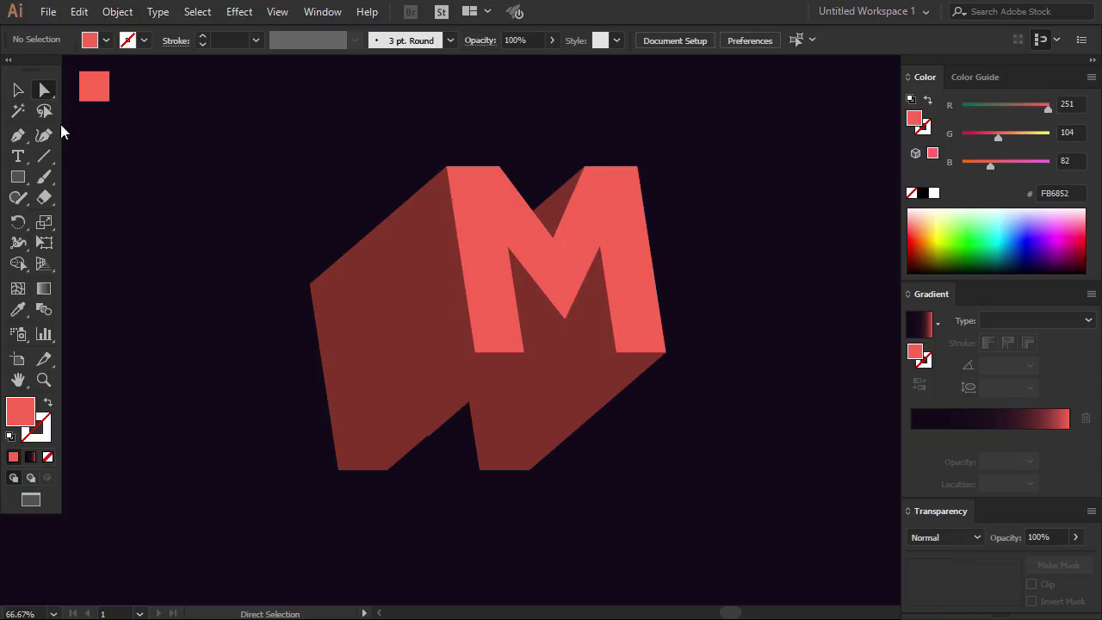
# - Fill the M's extrusion group with the White, Black gradient preset
pyautogui.click(18, 92)
pyautogui.click(418, 363)
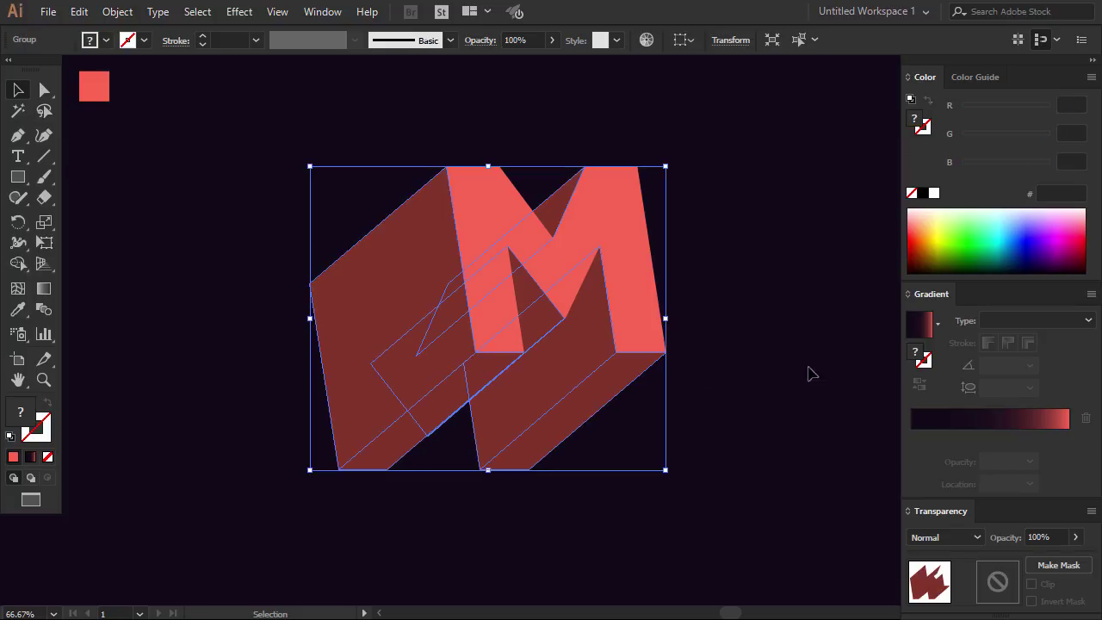
pyautogui.click(938, 323)
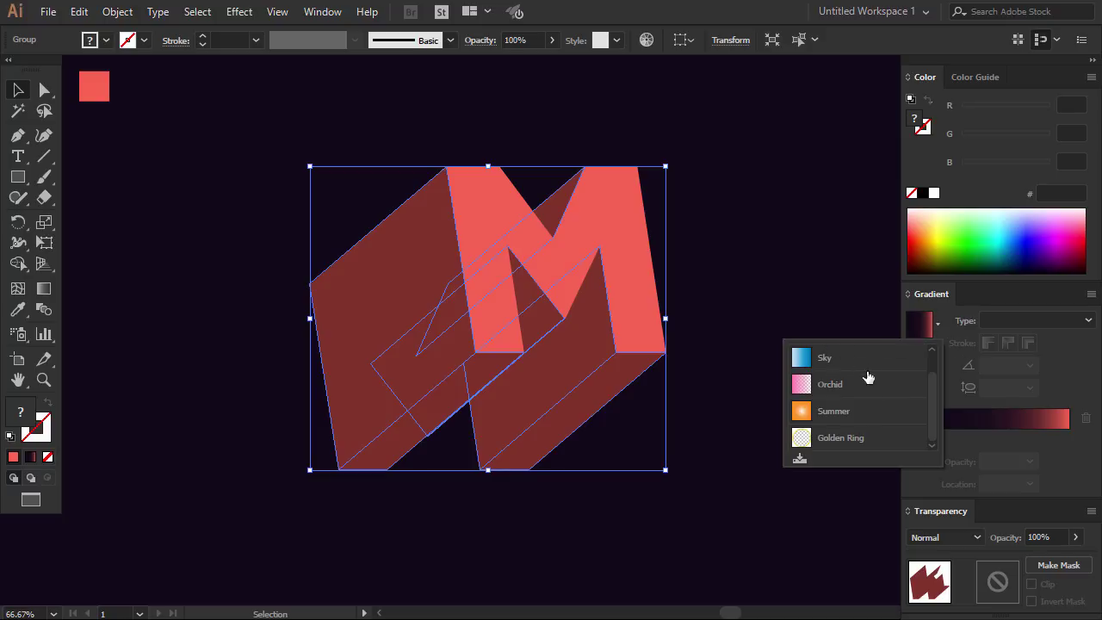
pyautogui.moveTo(932, 389); pyautogui.dragTo(931, 354)
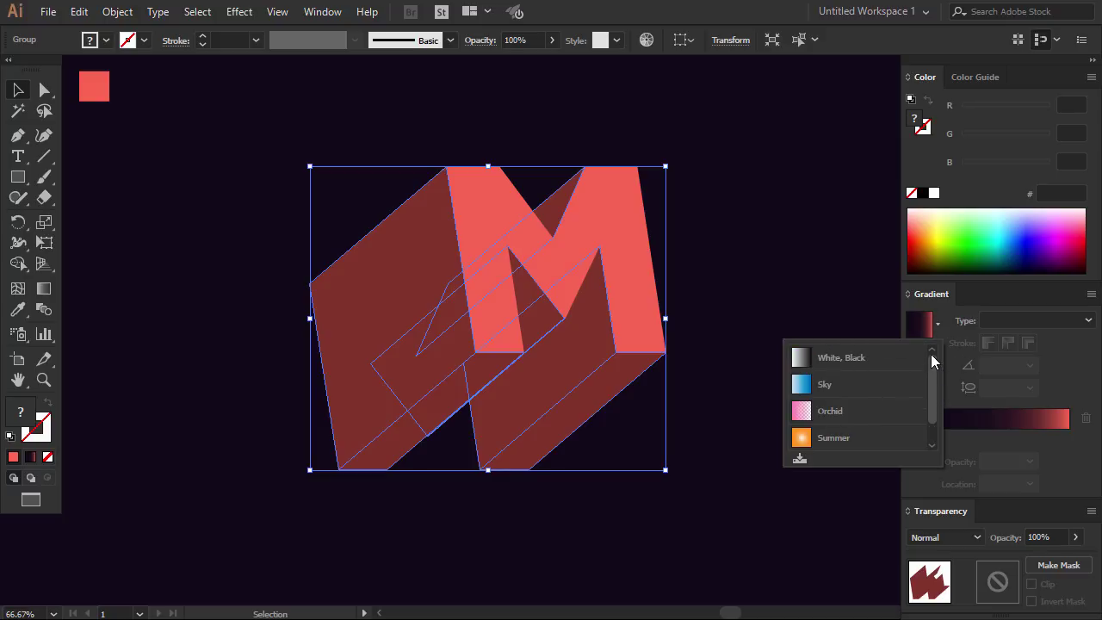
pyautogui.click(809, 358)
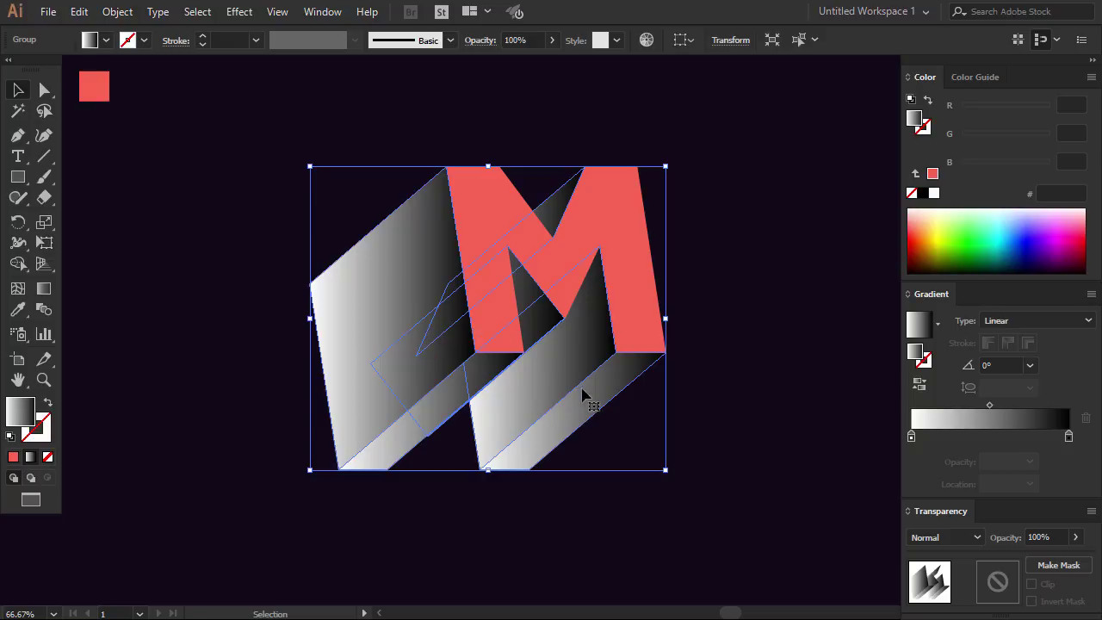
pyautogui.click(710, 372)
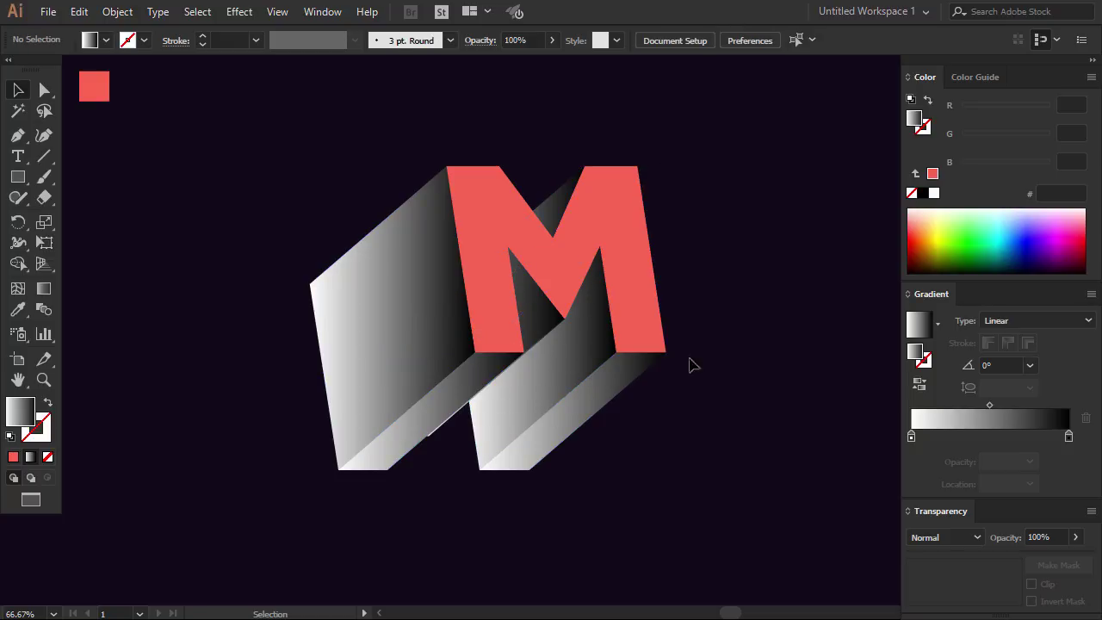
# - Add a coral stop near 77% and remove the black end stop
pyautogui.click(97, 86)
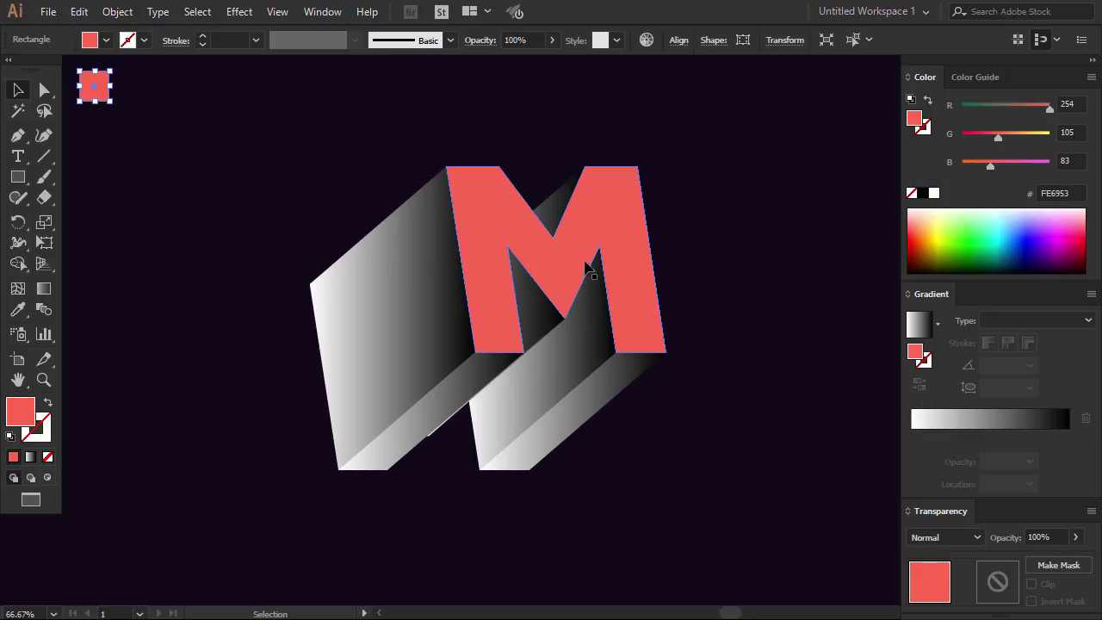
pyautogui.click(418, 338)
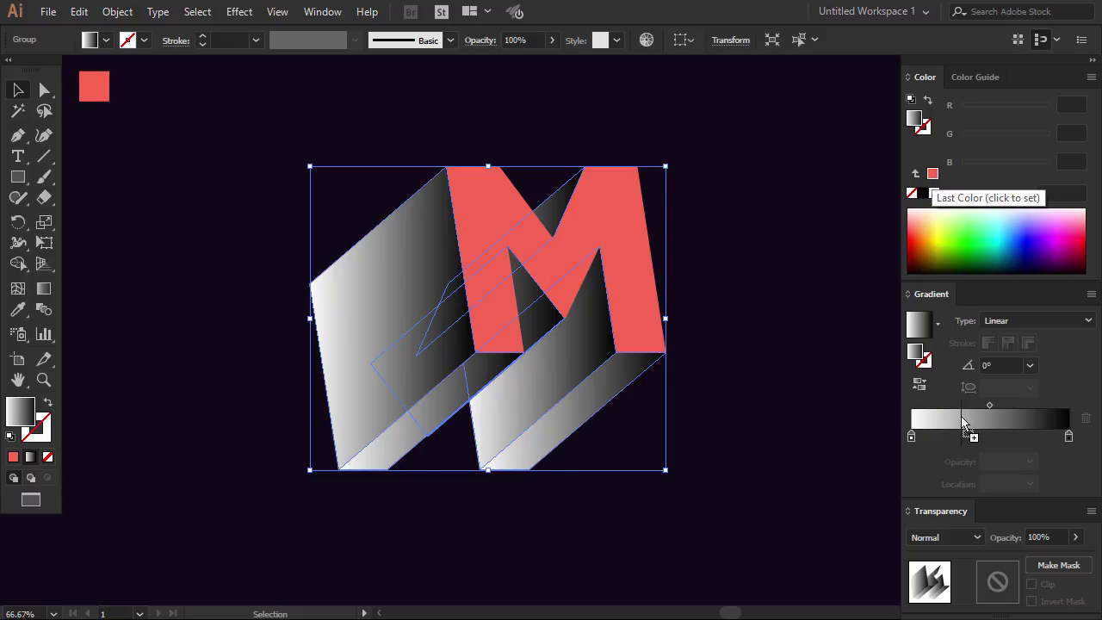
pyautogui.click(1033, 428)
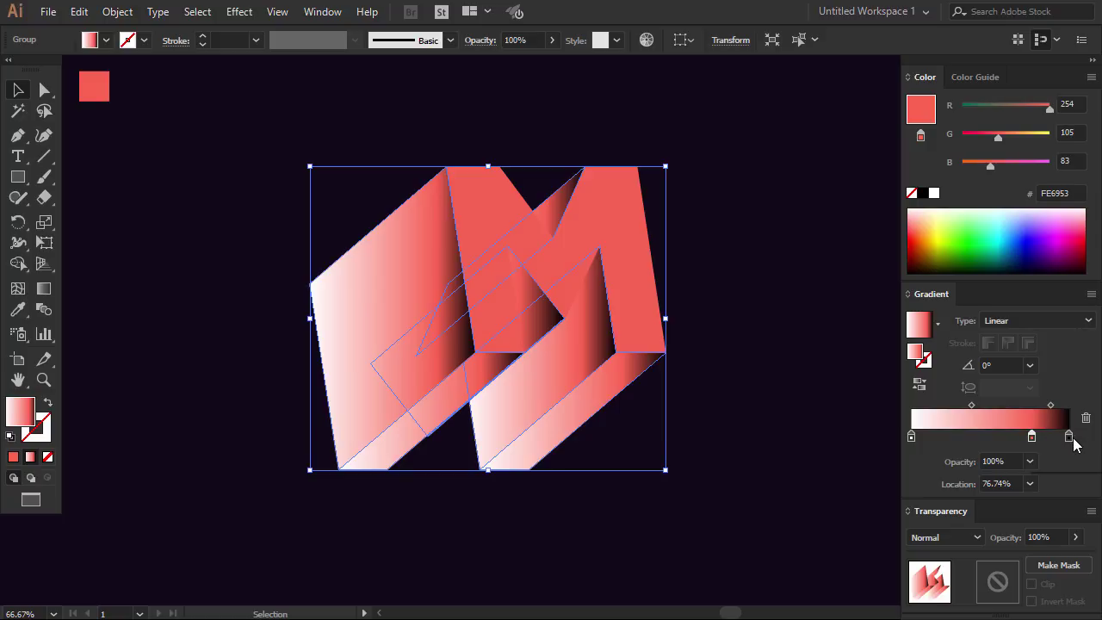
pyautogui.moveTo(1070, 436)
pyautogui.mouseDown()
pyautogui.moveTo(1039, 441)
pyautogui.moveTo(1077, 441)
pyautogui.mouseUp()
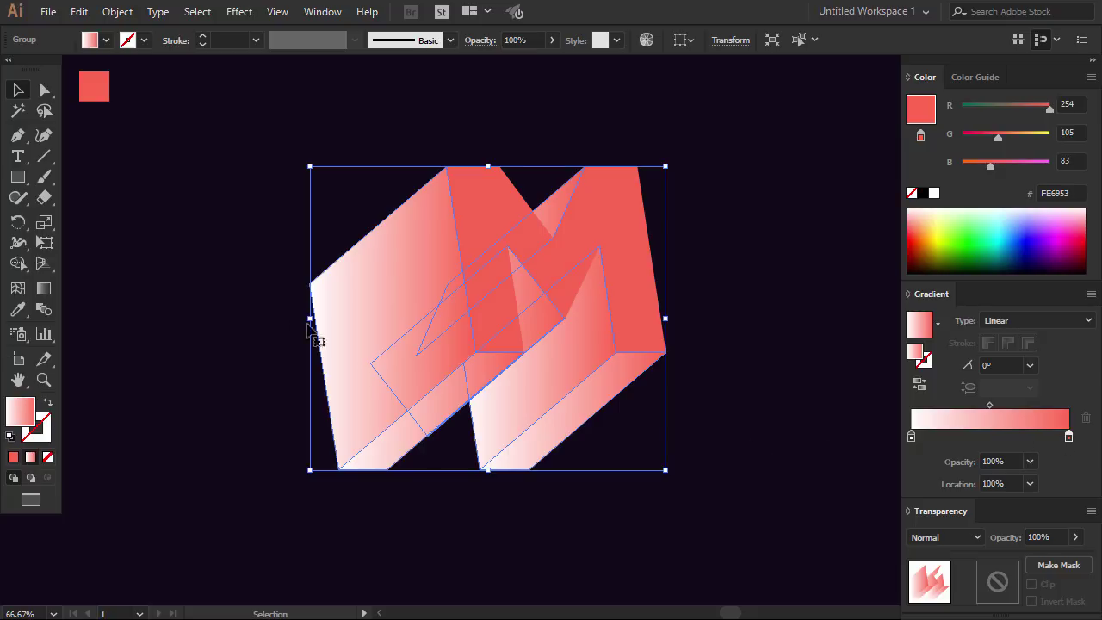
pyautogui.click(158, 266)
# - Add a background-purple 130C19 stop, drop the white stop, and move the midpoint to 85.83%
pyautogui.click(16, 315)
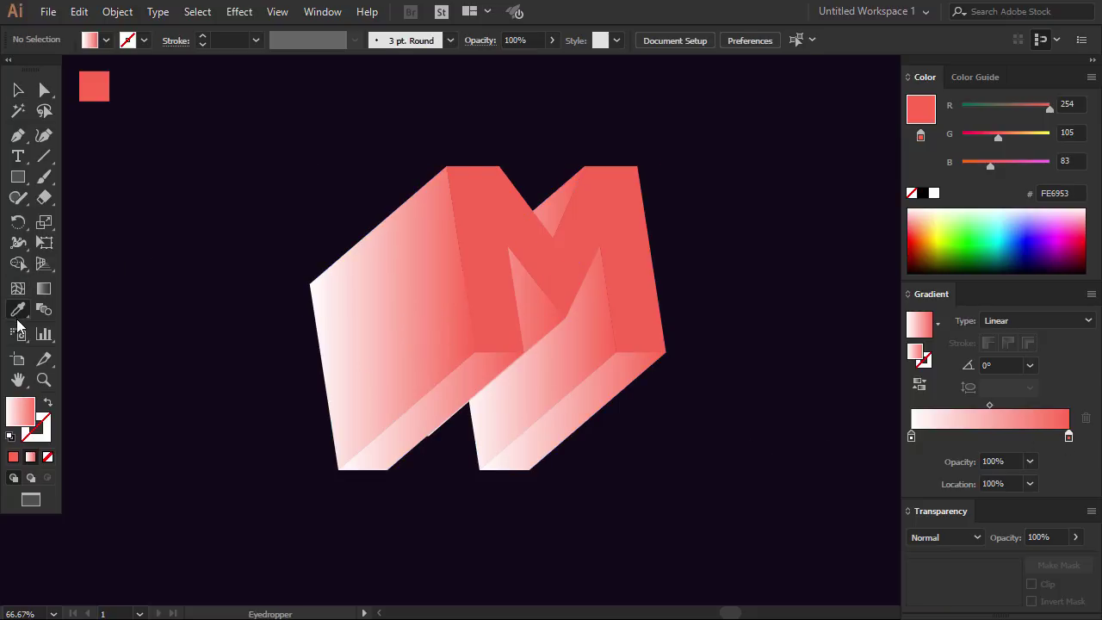
pyautogui.click(149, 224)
pyautogui.click(18, 91)
pyautogui.click(401, 343)
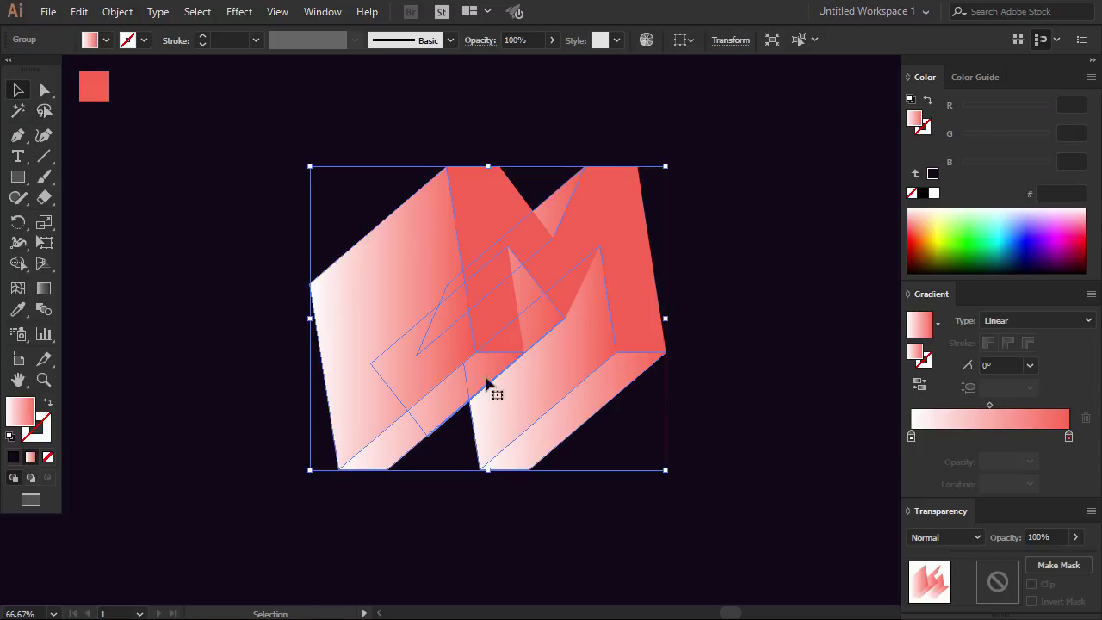
pyautogui.click(944, 427)
pyautogui.moveTo(913, 437); pyautogui.dragTo(890, 442)
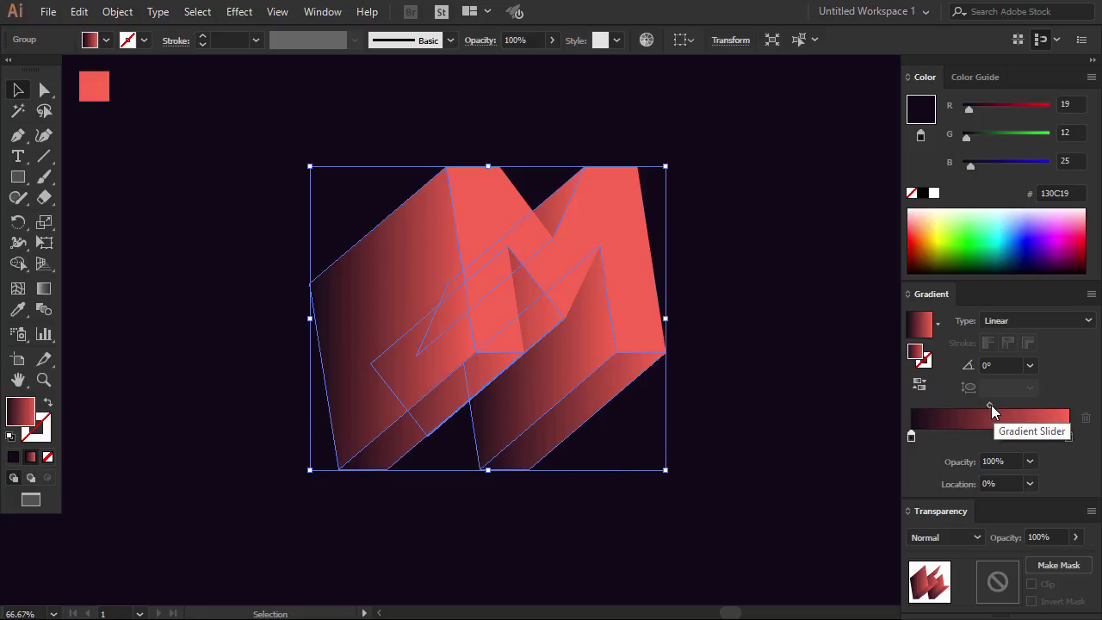
pyautogui.moveTo(990, 405); pyautogui.dragTo(1048, 404)
pyautogui.click(760, 361)
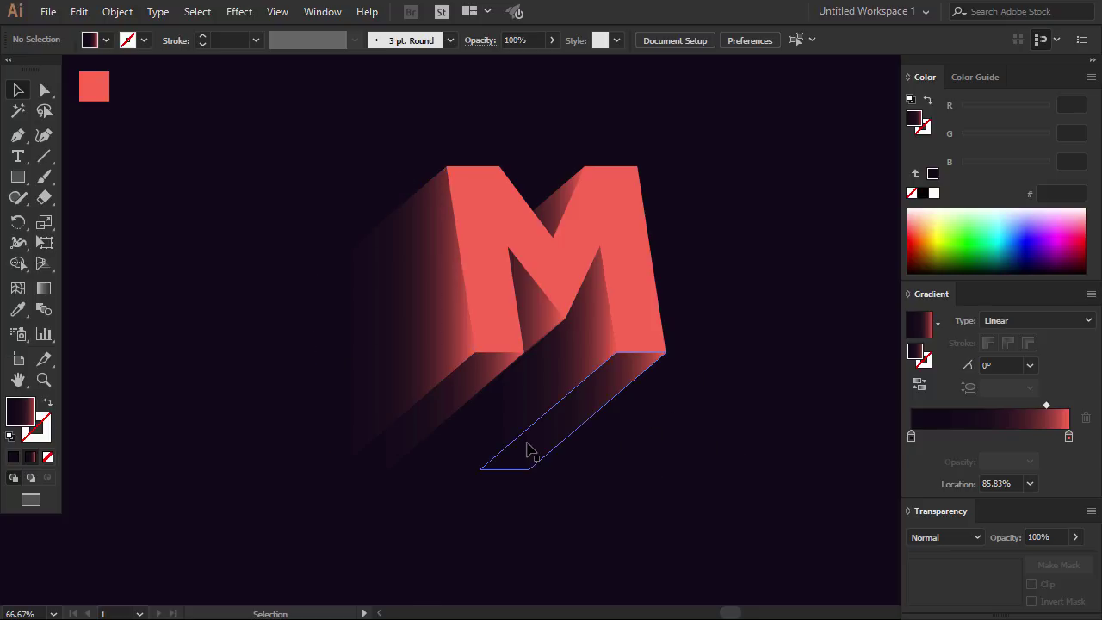
# - Paste a copy of the M face in front and fill it with the White, Black gradient
pyautogui.click(617, 225)
pyautogui.hotkey('ctrl', 'c')
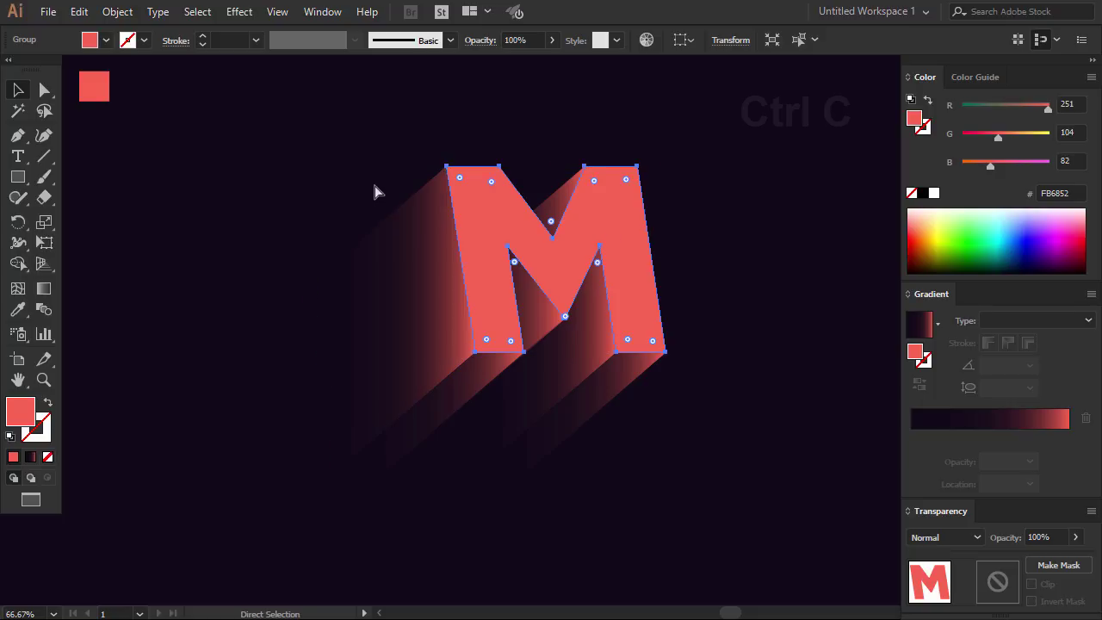
pyautogui.hotkey('ctrl', 'f')
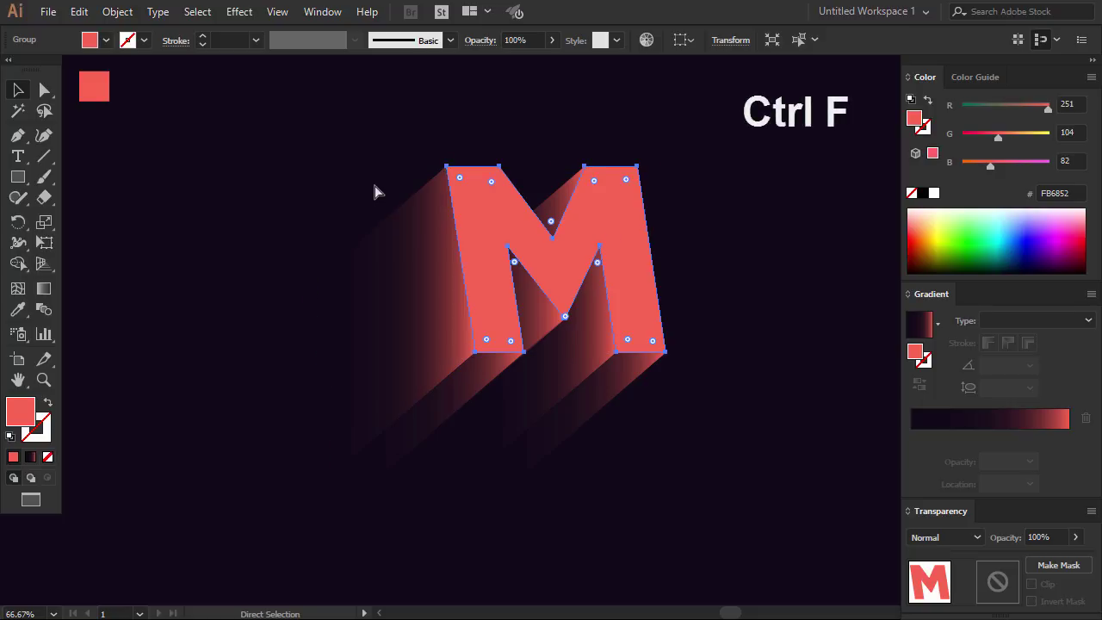
pyautogui.click(937, 323)
pyautogui.moveTo(932, 386); pyautogui.dragTo(932, 359)
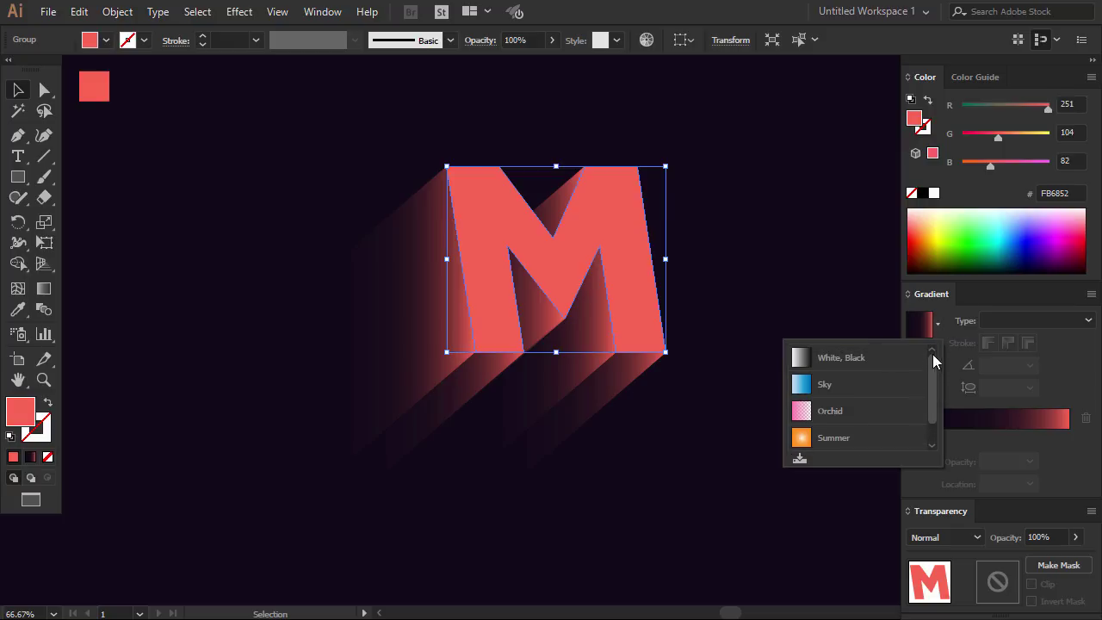
pyautogui.click(849, 357)
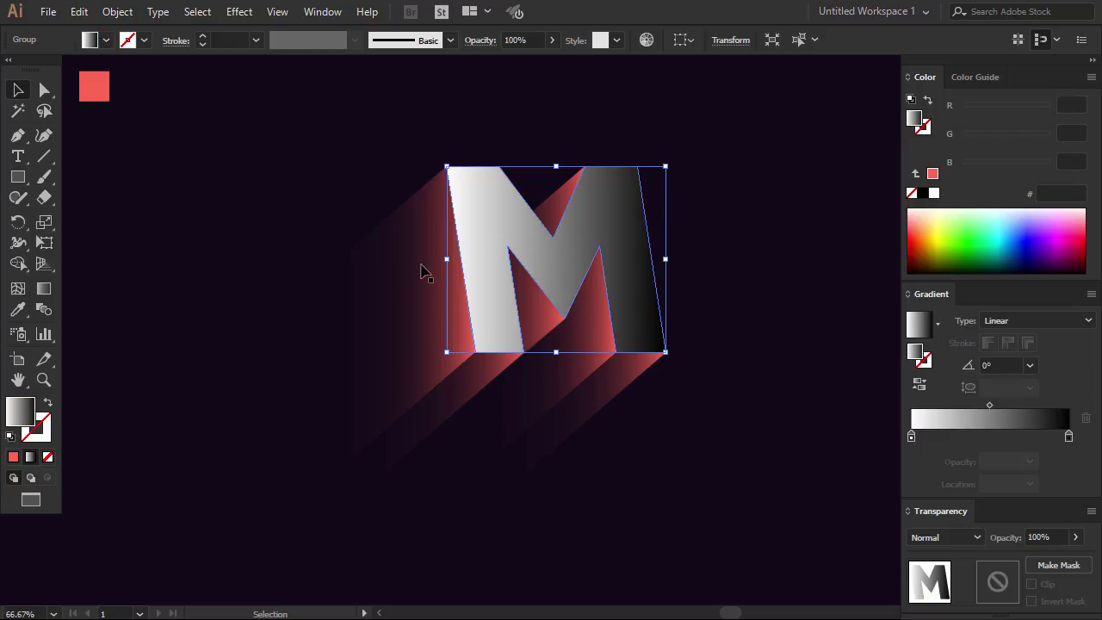
# - Angle the gradient to about -20.8°, running from the upper left across the M
pyautogui.click(47, 293)
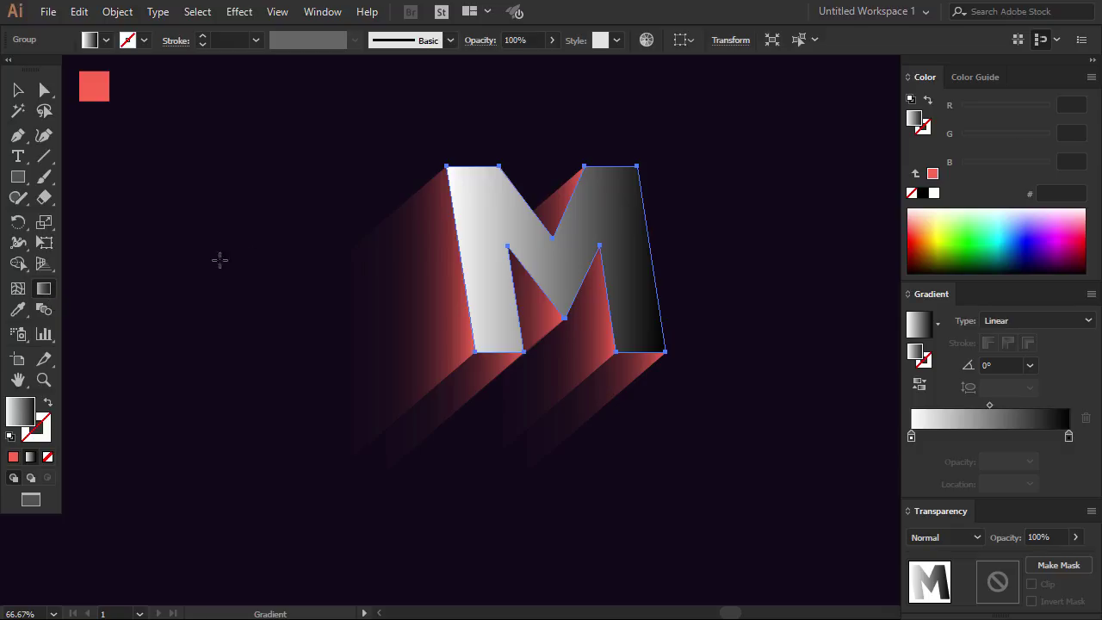
pyautogui.moveTo(406, 229); pyautogui.dragTo(711, 298)
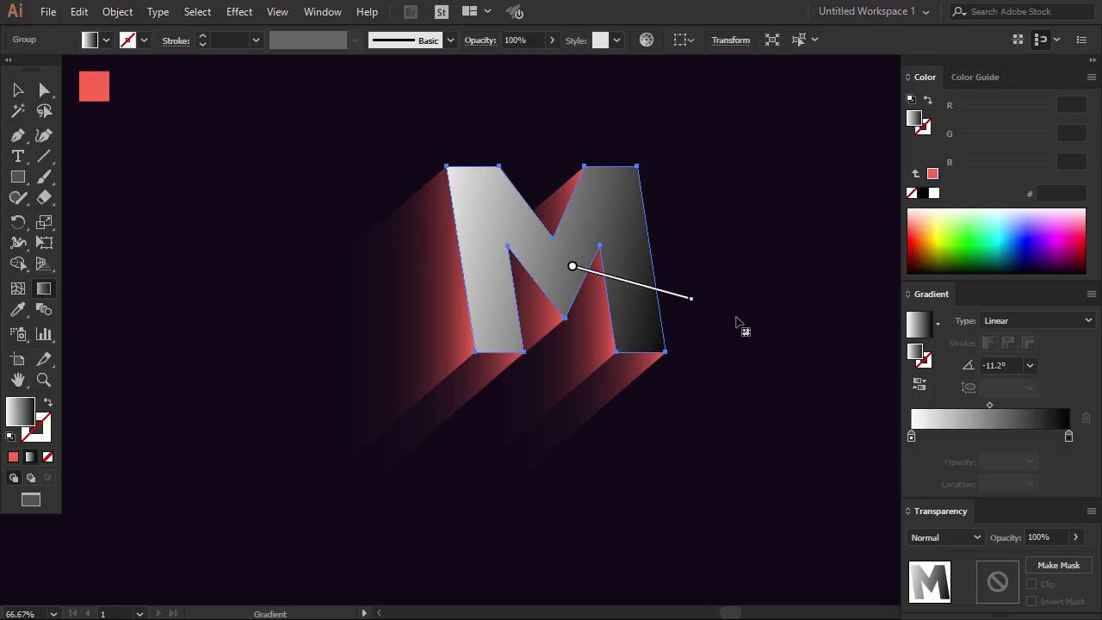
pyautogui.moveTo(531, 236); pyautogui.dragTo(728, 314)
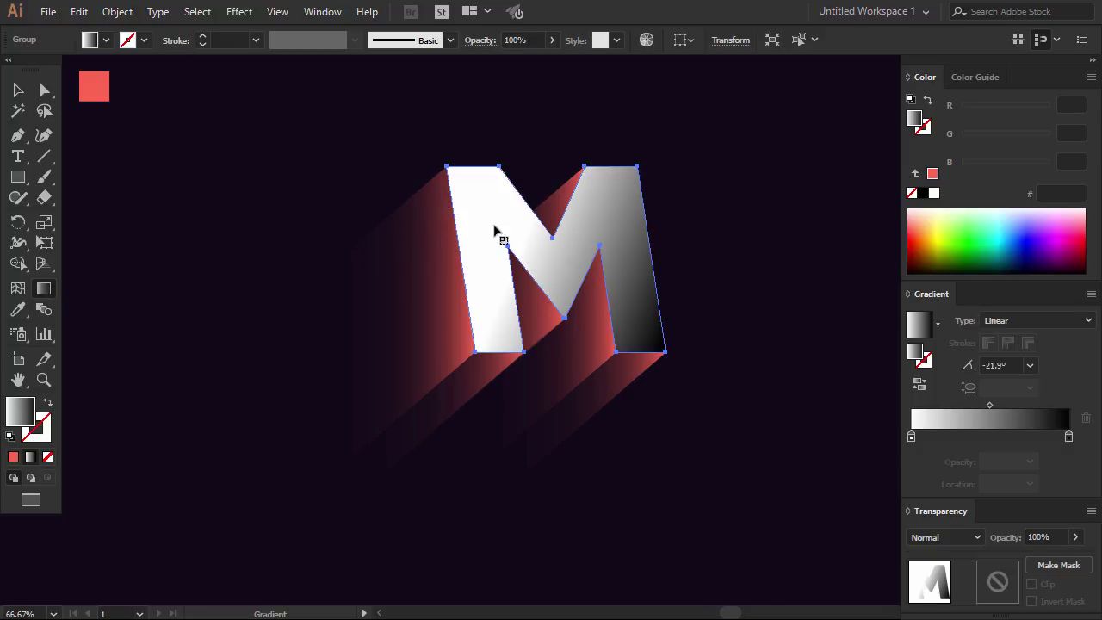
pyautogui.moveTo(443, 208); pyautogui.dragTo(716, 313)
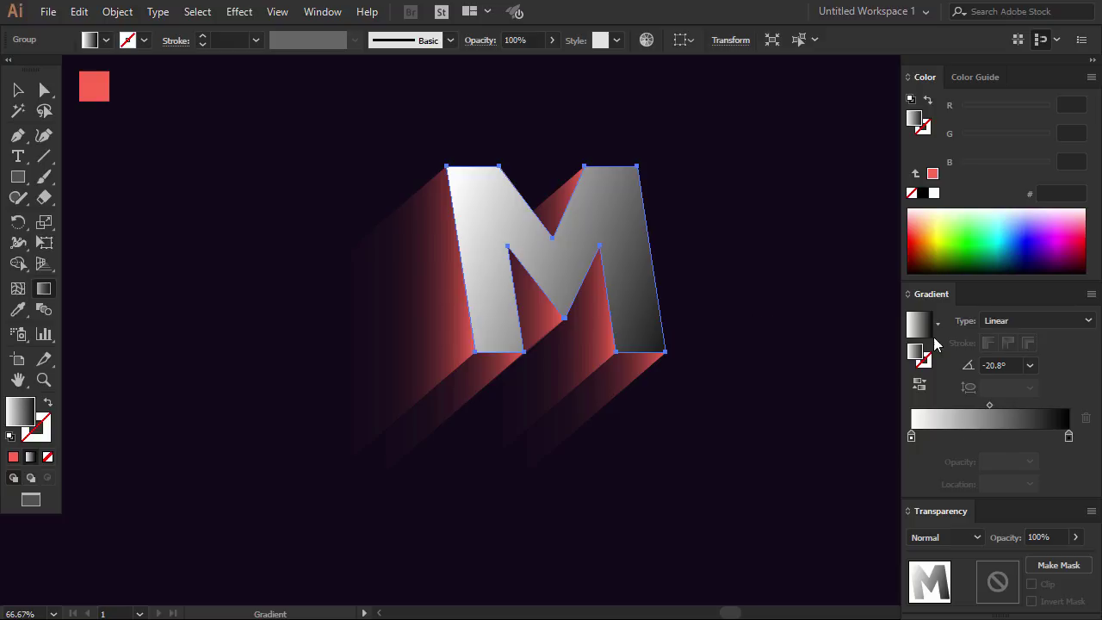
# - Set the gradient copy's blend mode to Soft Light
pyautogui.click(977, 538)
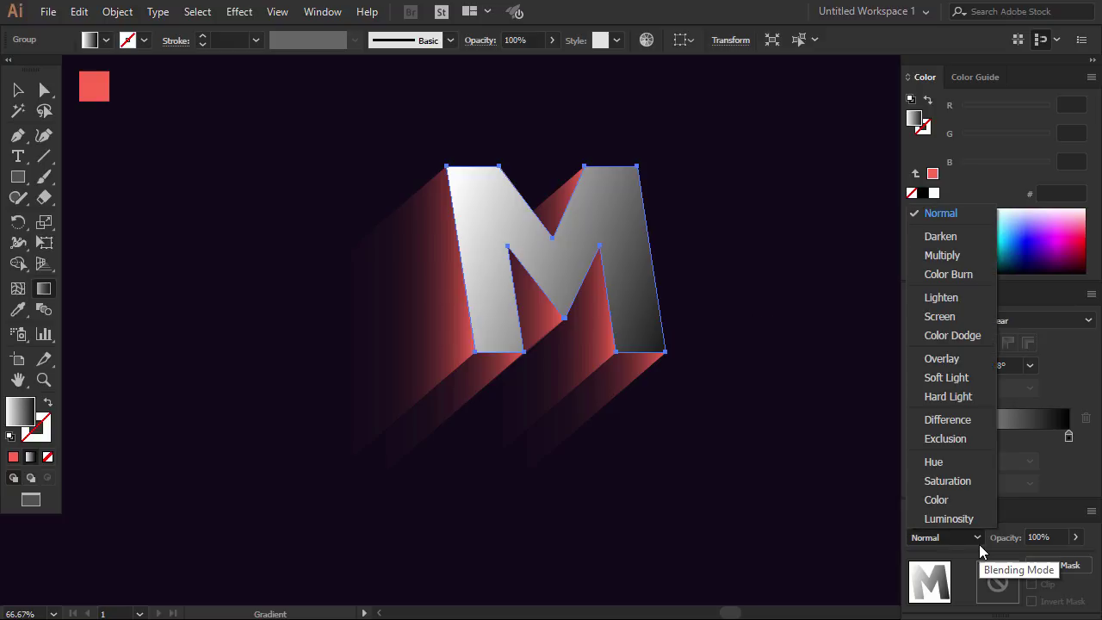
pyautogui.click(939, 378)
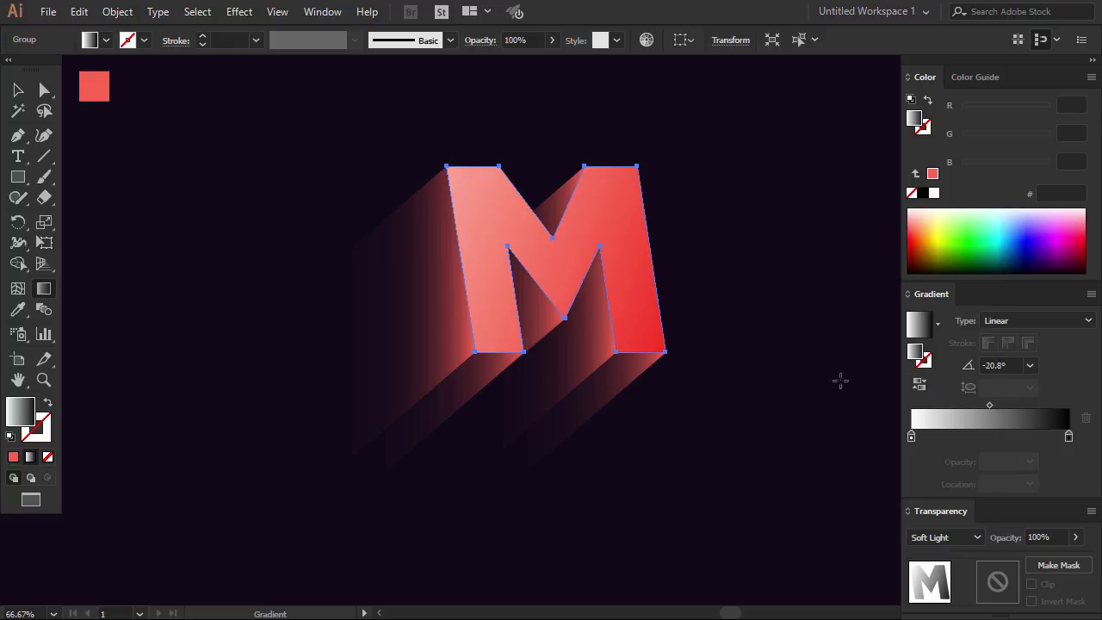
pyautogui.click(14, 92)
pyautogui.click(158, 155)
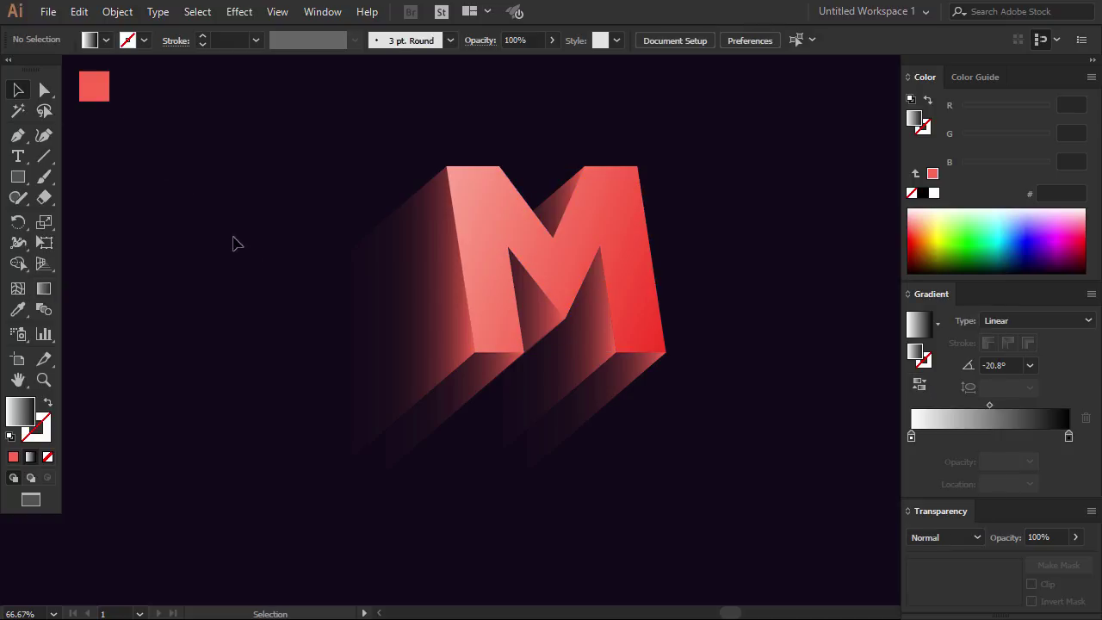
# - Paste another M face copy in front with fill None and a white 3 pt stroke
pyautogui.click(629, 229)
pyautogui.hotkey('ctrl', 'c')
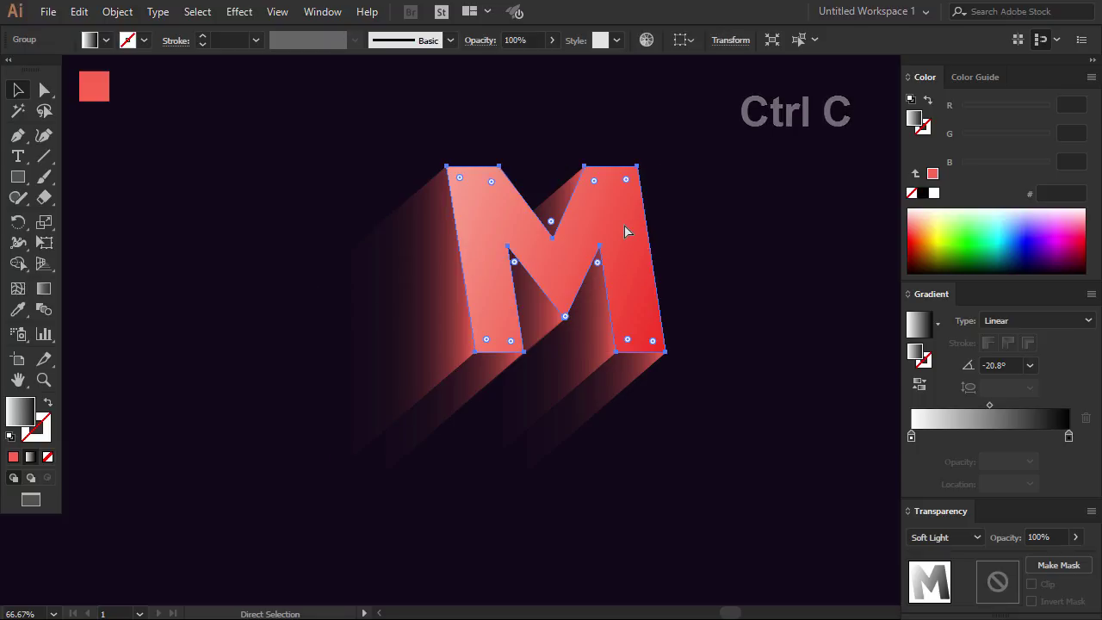
pyautogui.hotkey('ctrl', 'f')
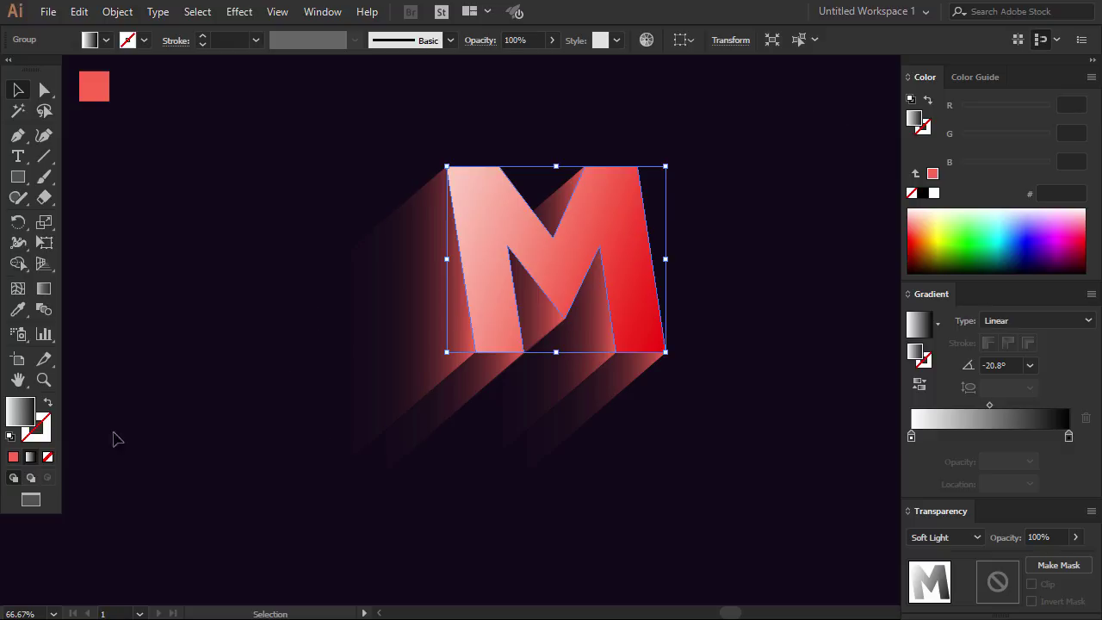
pyautogui.click(48, 459)
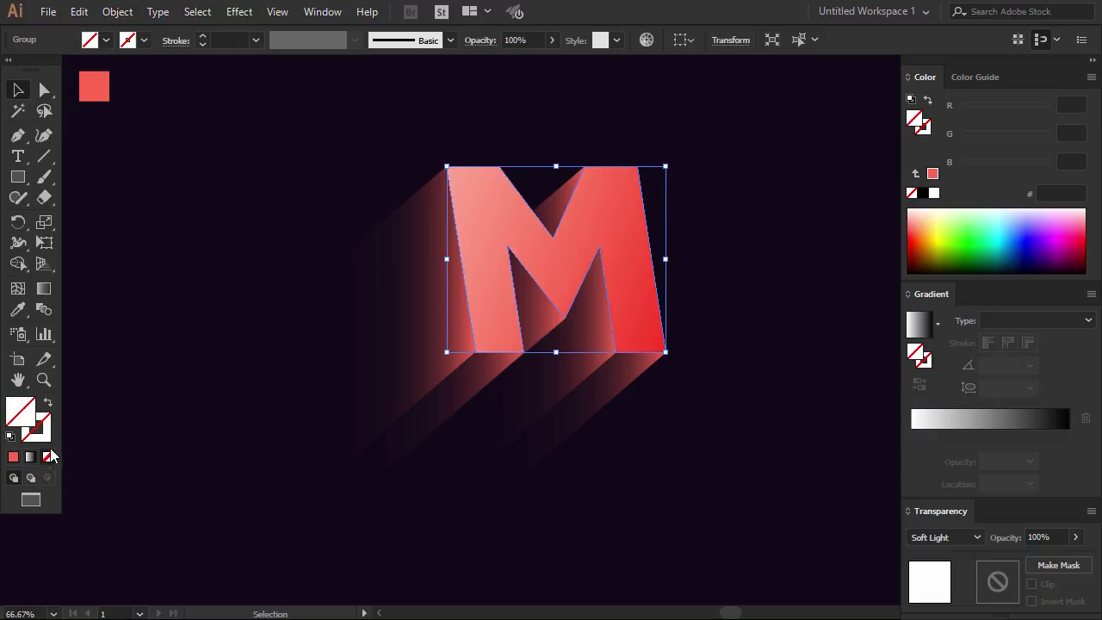
pyautogui.click(143, 43)
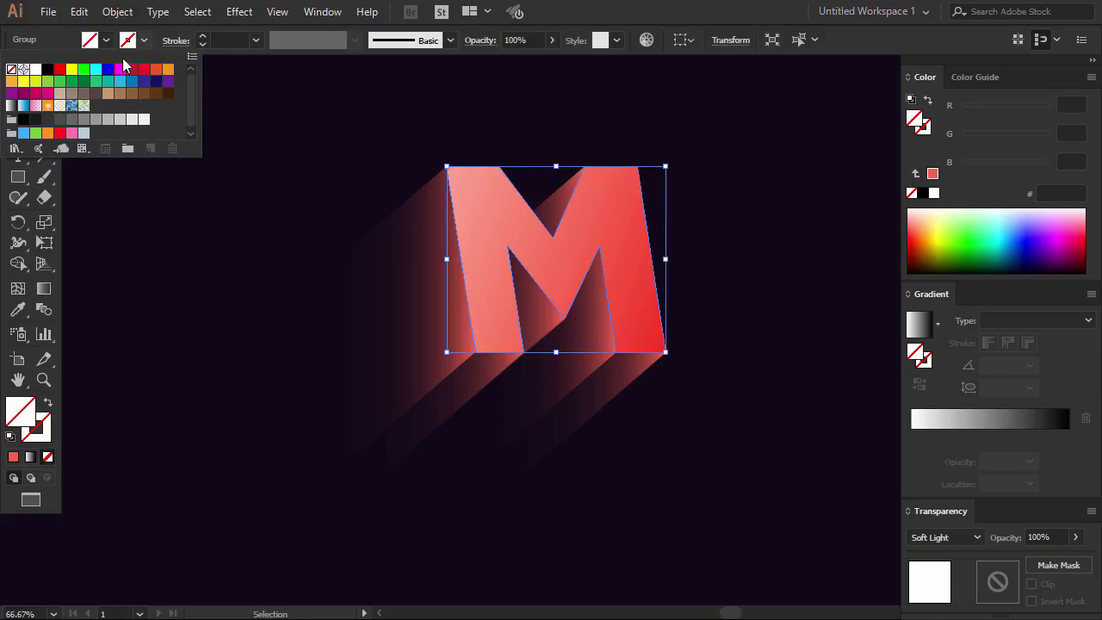
pyautogui.click(36, 69)
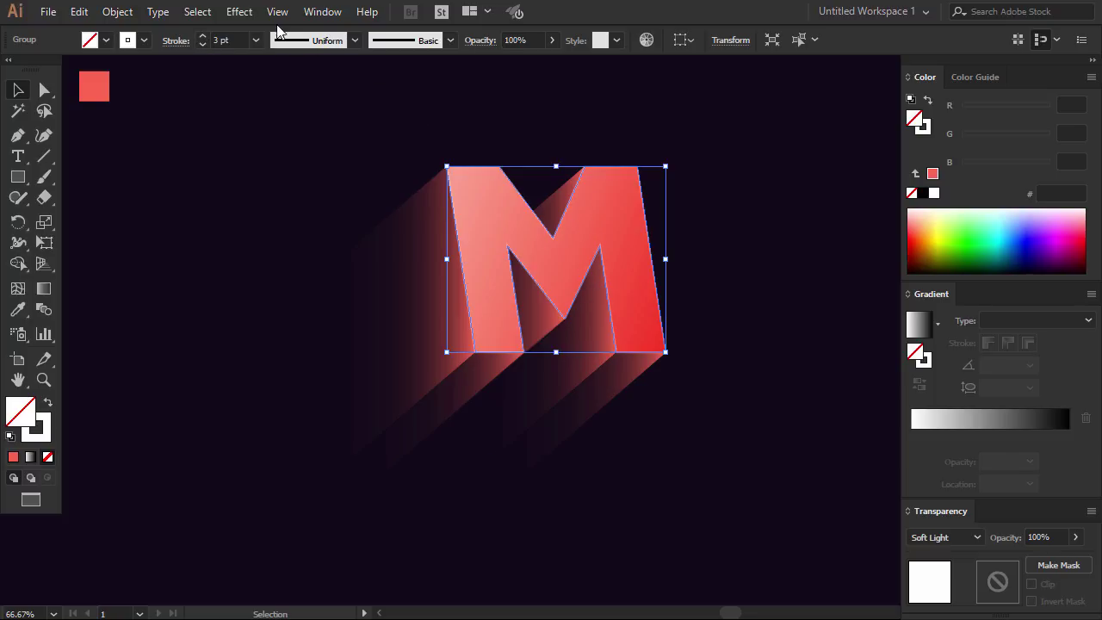
# - Give the white M outline copy a 25-pixel Gaussian Blur and an Overlay blend mode
pyautogui.click(241, 11)
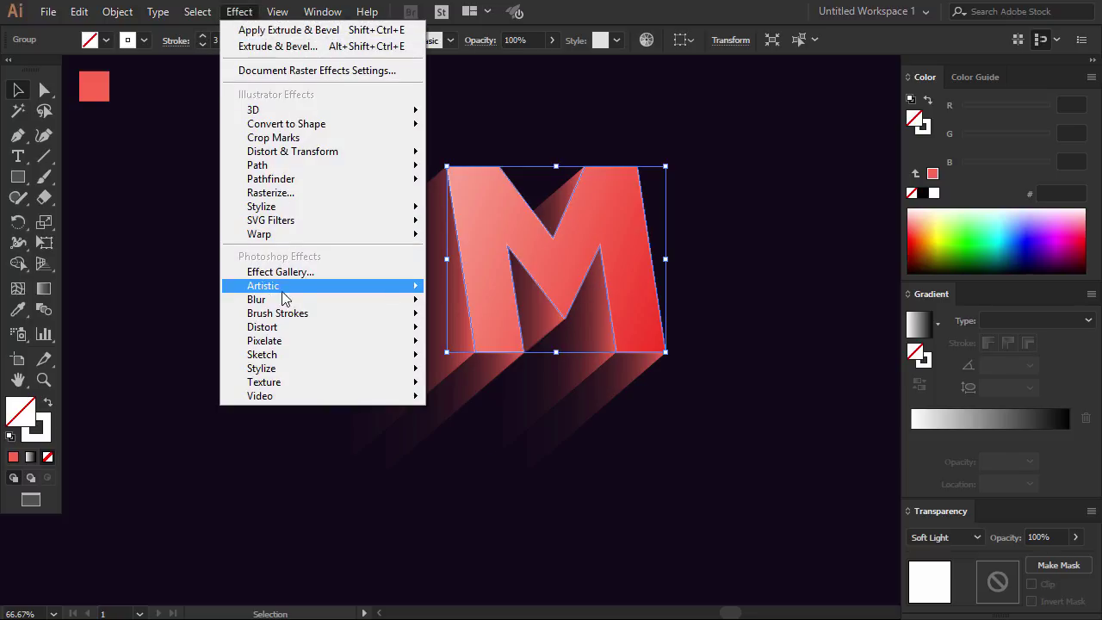
pyautogui.moveTo(284, 299)
pyautogui.click(196, 309)
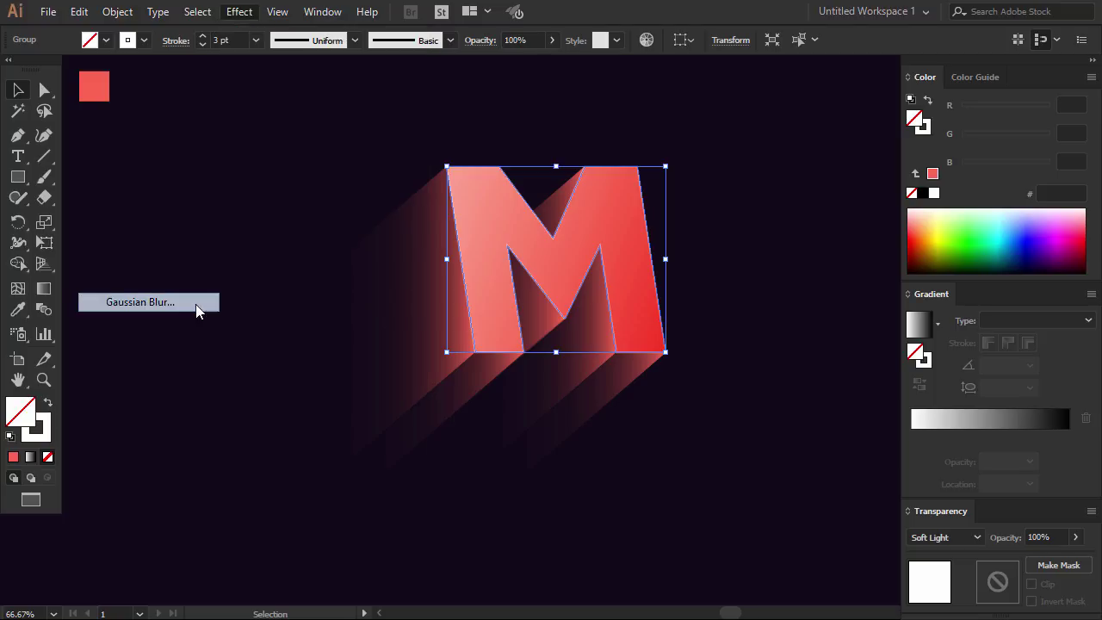
pyautogui.click(586, 405)
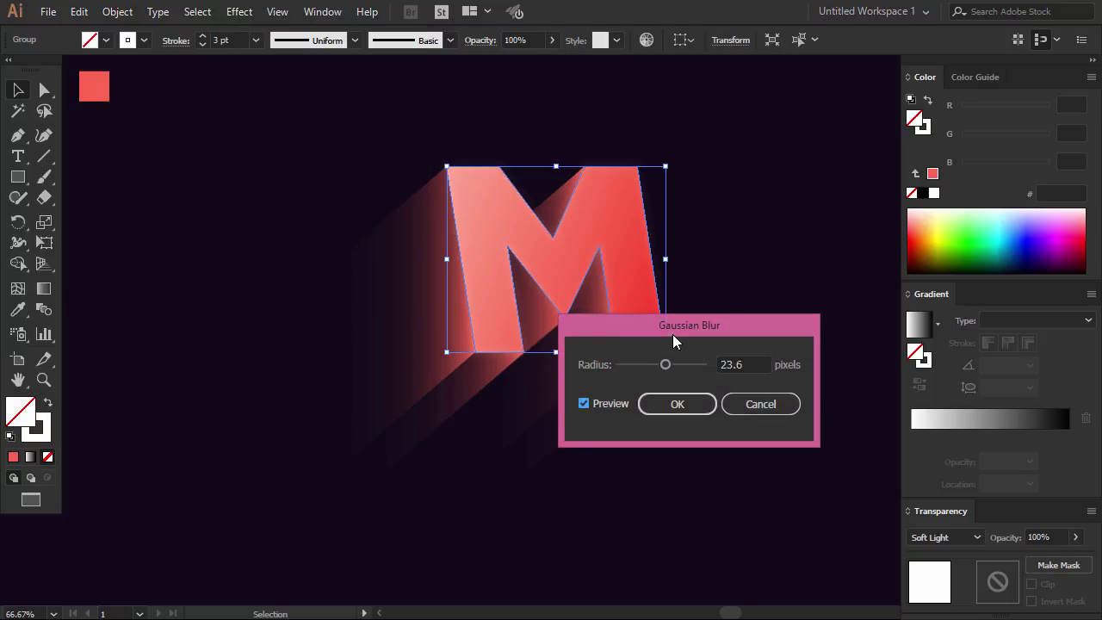
pyautogui.doubleClick(741, 362)
pyautogui.write('25')
pyautogui.click(687, 406)
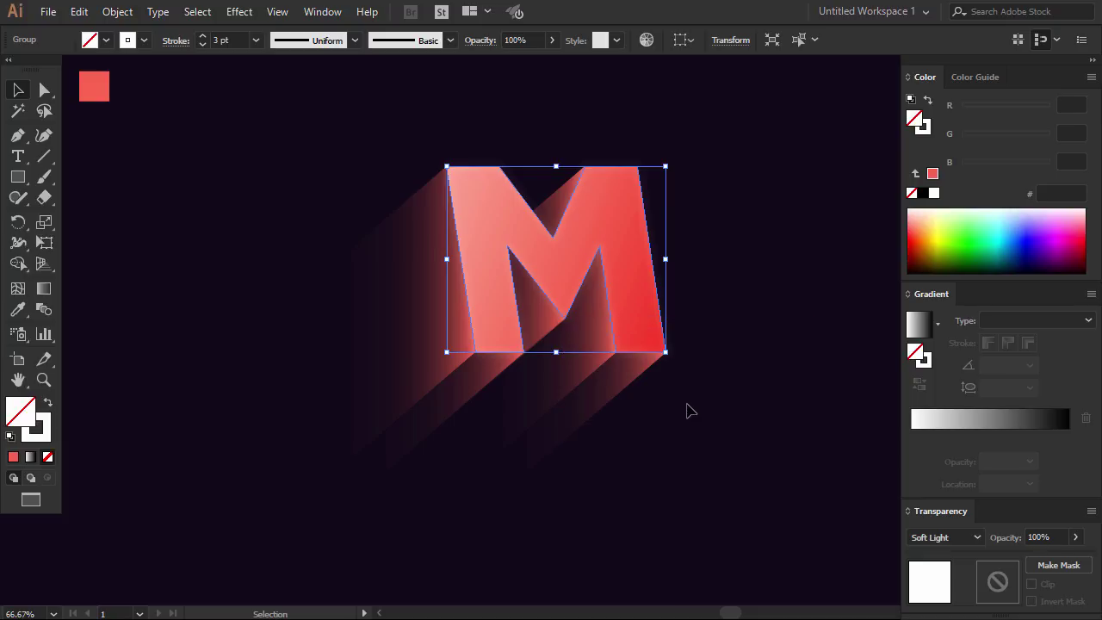
pyautogui.click(948, 536)
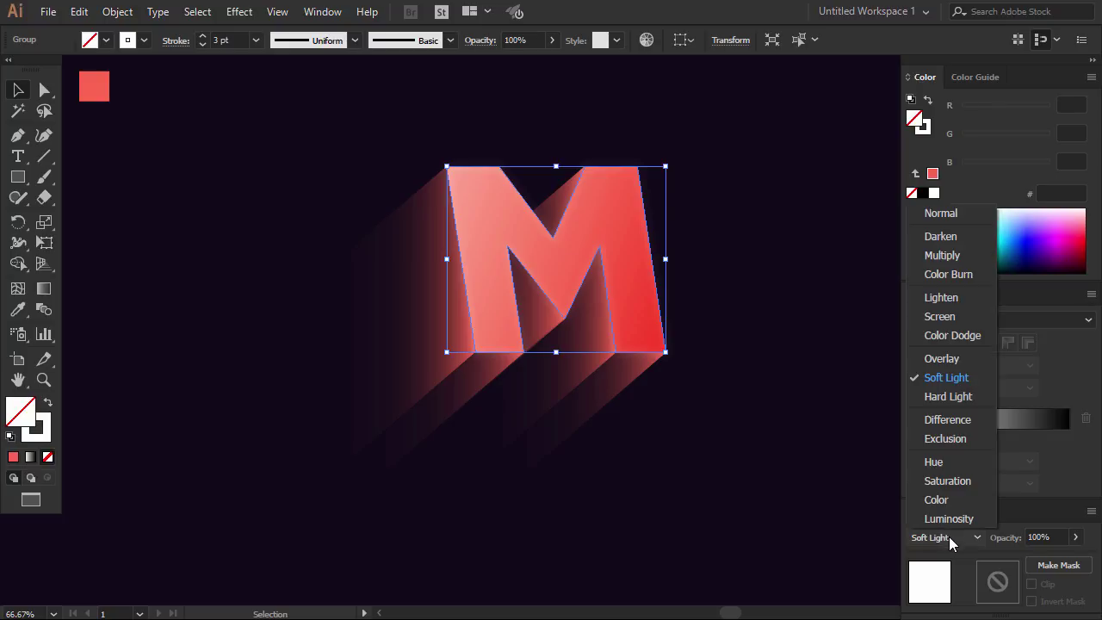
pyautogui.click(938, 360)
pyautogui.click(769, 338)
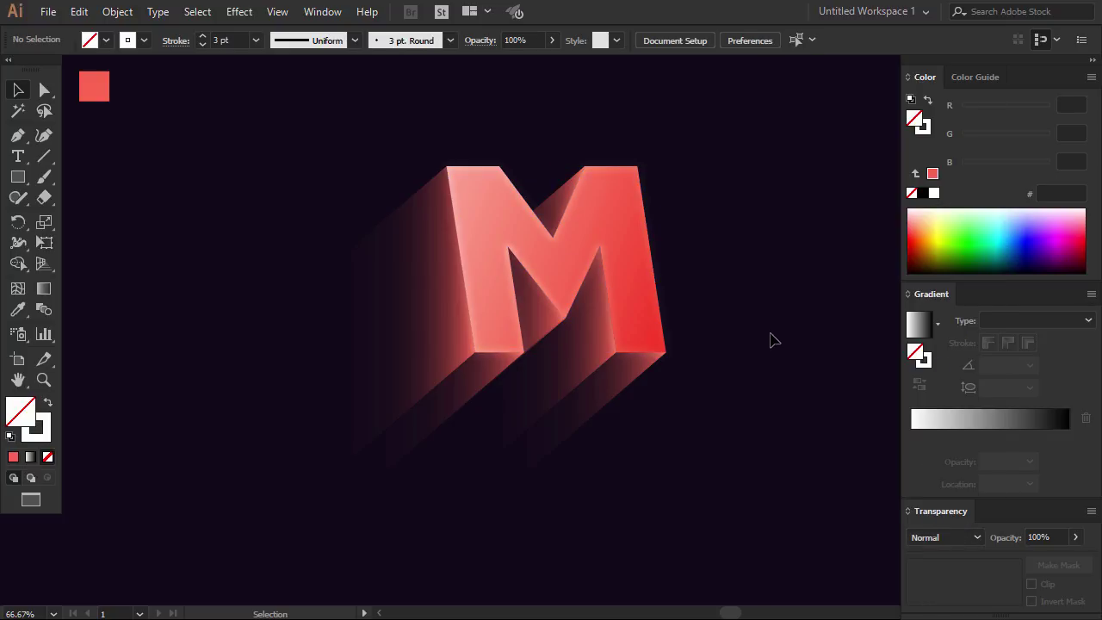